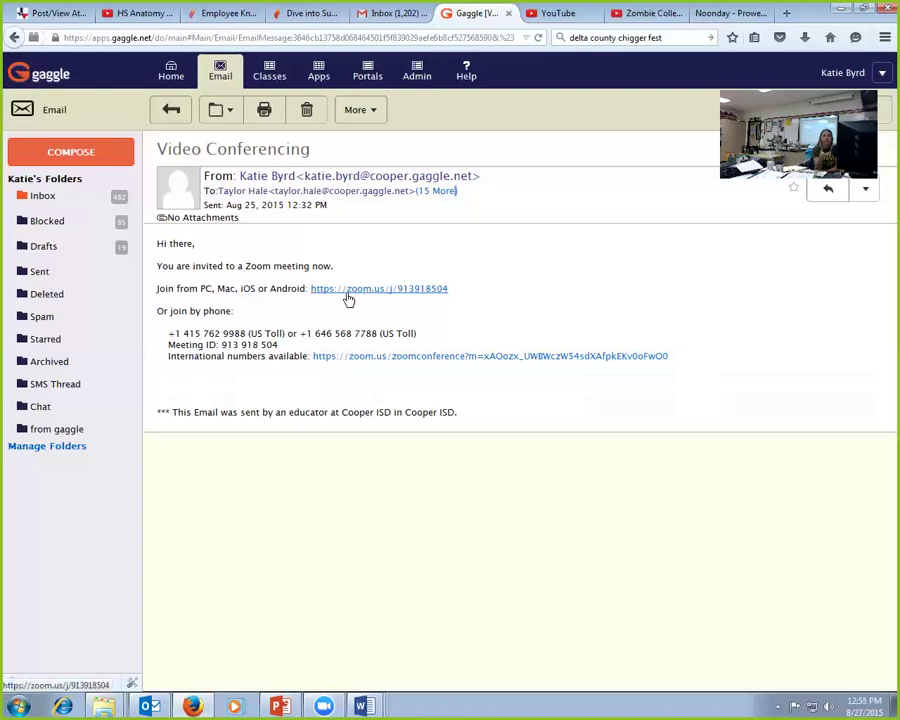
Step: Open the Zoom meeting link in the Video Conferencing email, look at the join page, and return to the Gaggle email
click(348, 292)
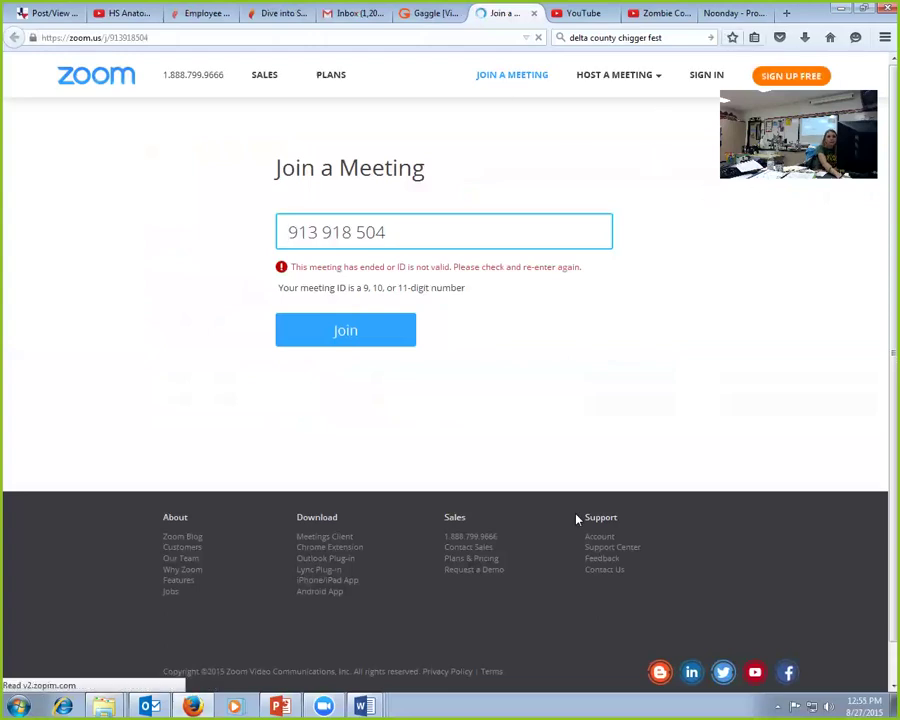
mouse_move(336, 704)
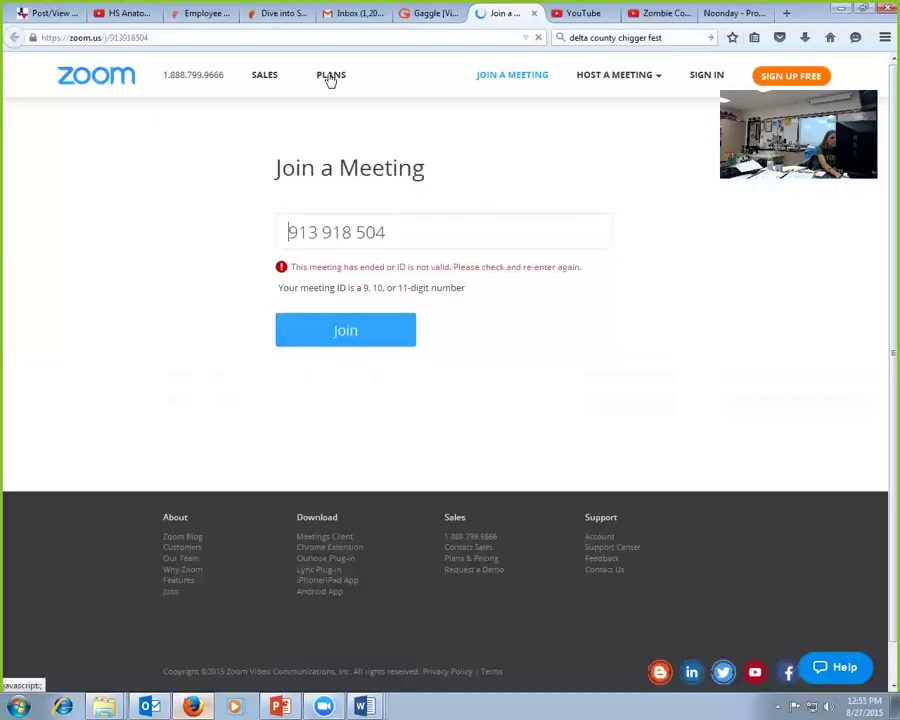
click(415, 13)
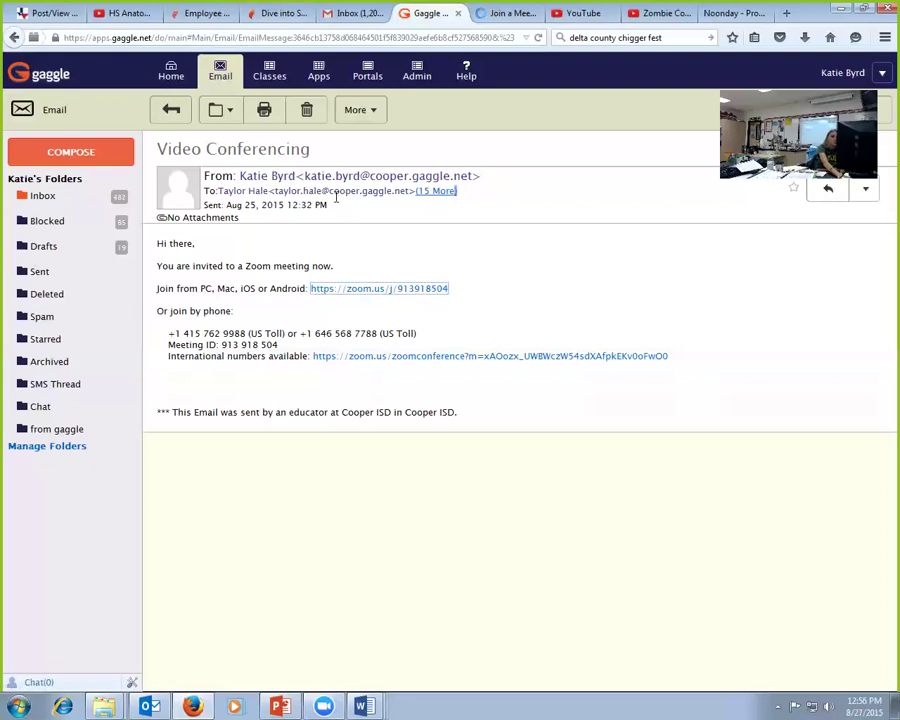
Step: Go back to the email inbox and open a blank new message
click(221, 74)
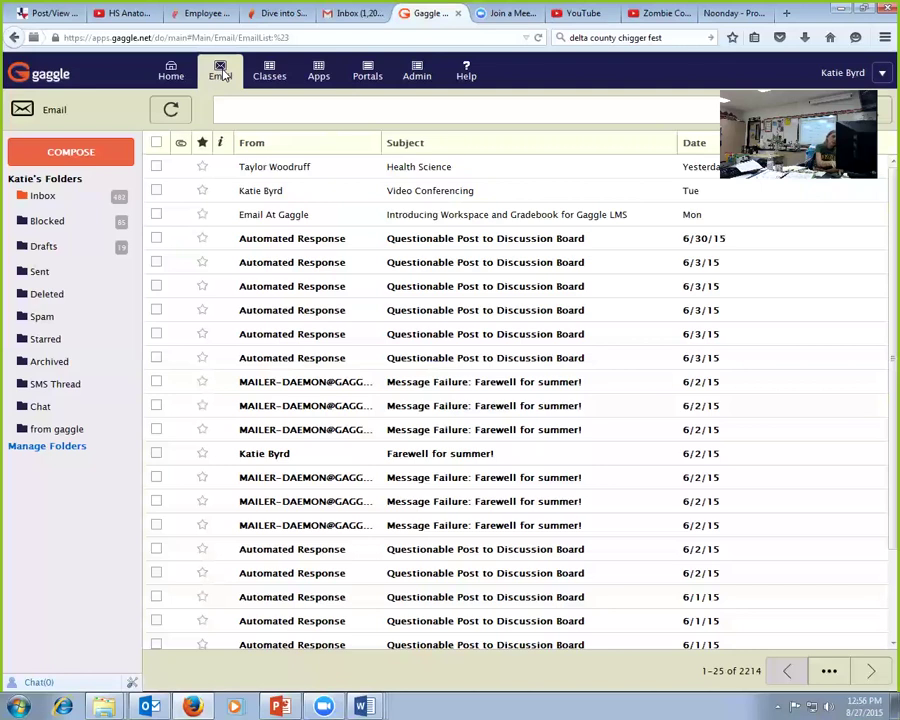
click(218, 76)
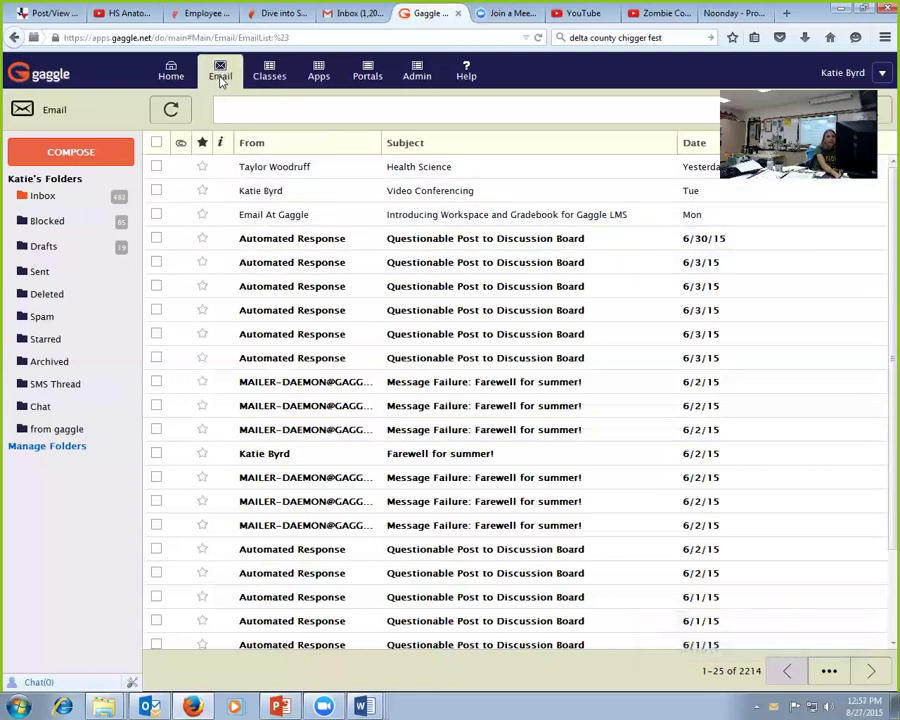
click(86, 156)
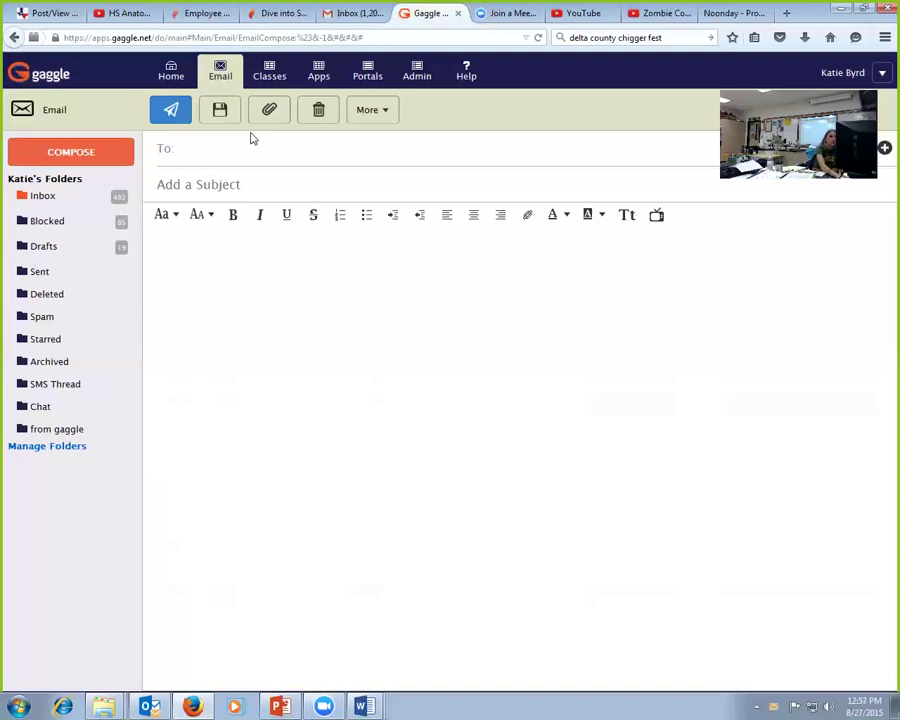
Step: Open the 2015-2016 Principles of Health Science class and read its "Welcome to Class!!!" discussion topic
click(260, 80)
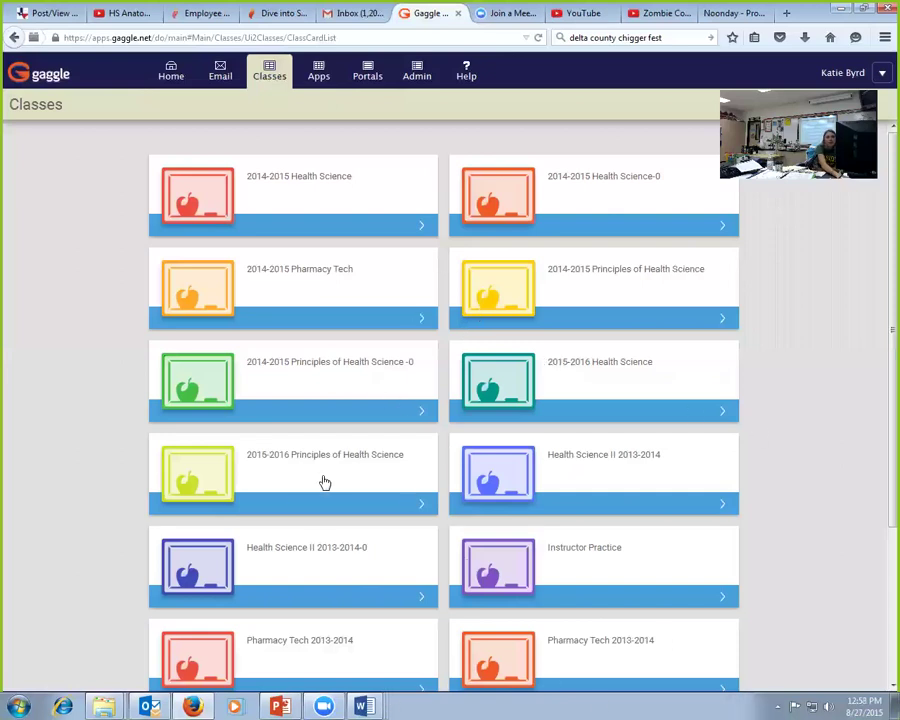
click(323, 483)
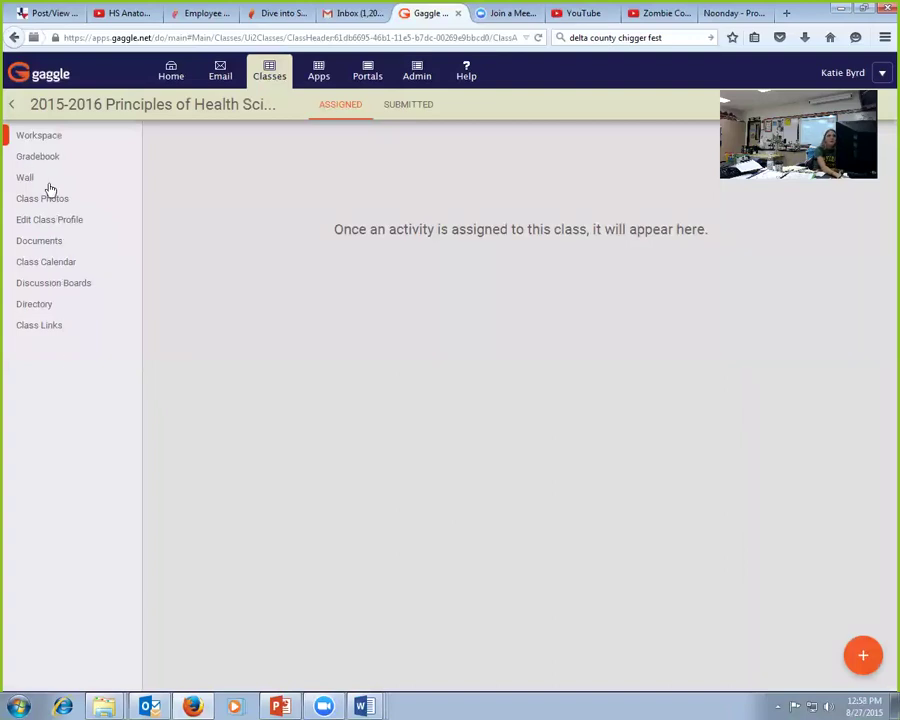
click(70, 286)
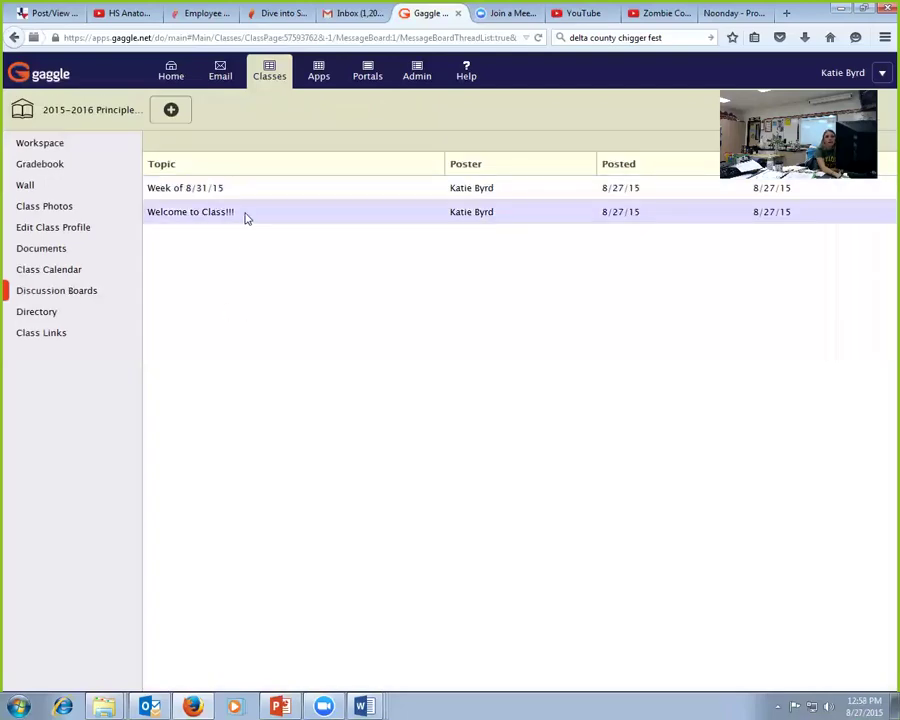
click(247, 218)
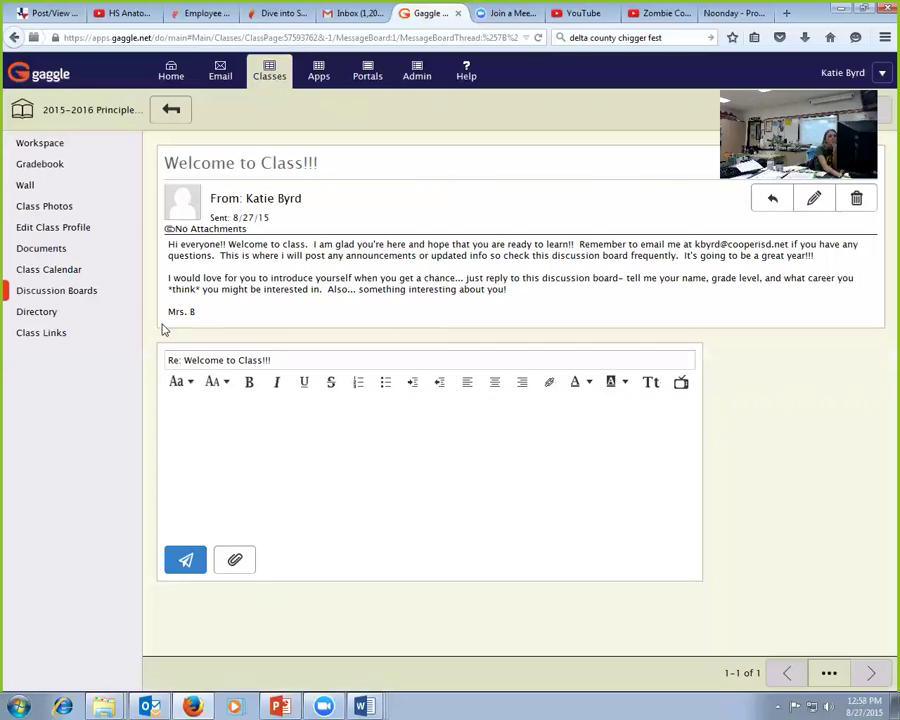
Step: Look at the class Wall, then read the "Week of 8/31/15" discussion topic from the new terms through Friday's assignment
click(27, 188)
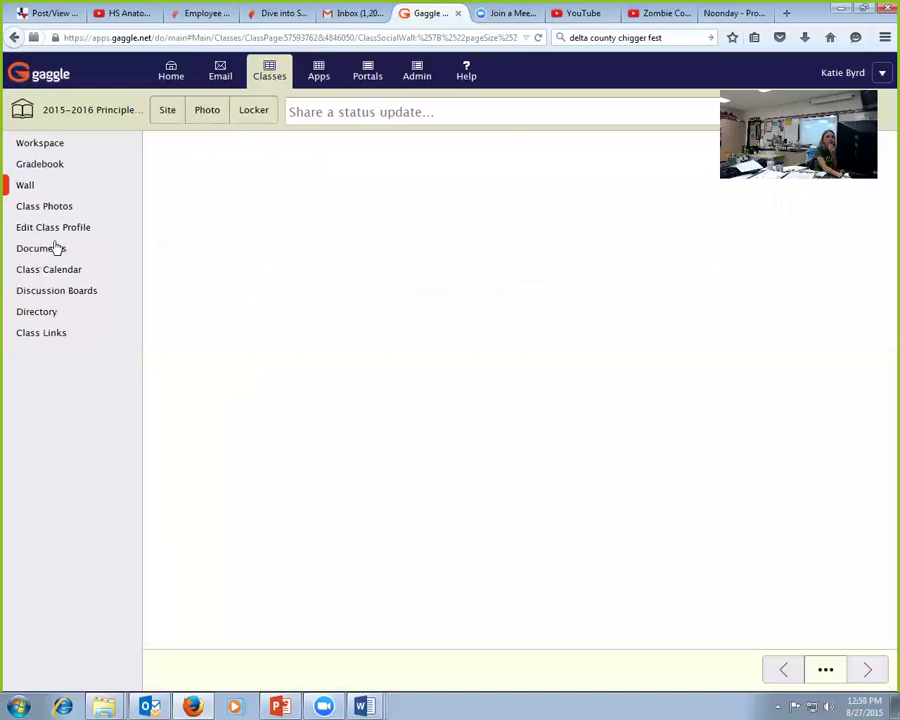
click(61, 293)
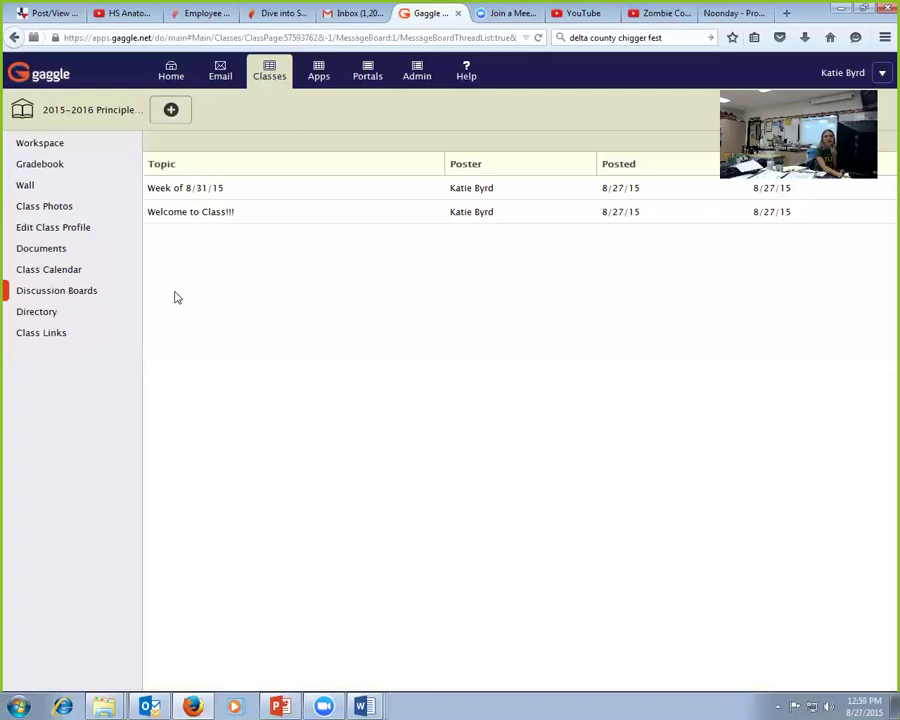
click(221, 191)
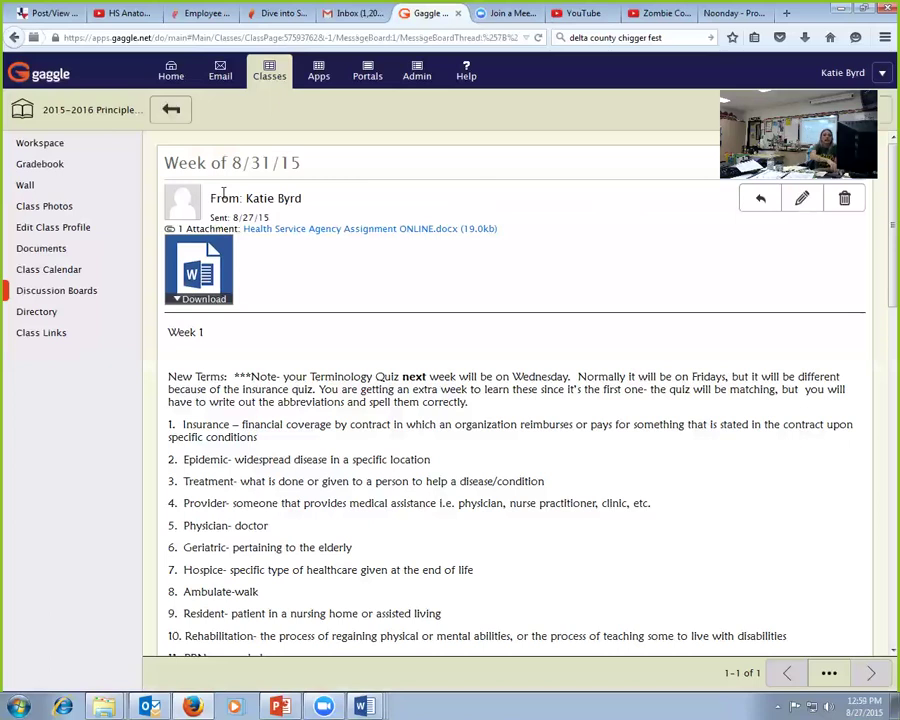
scroll(398, 332, down, 1)
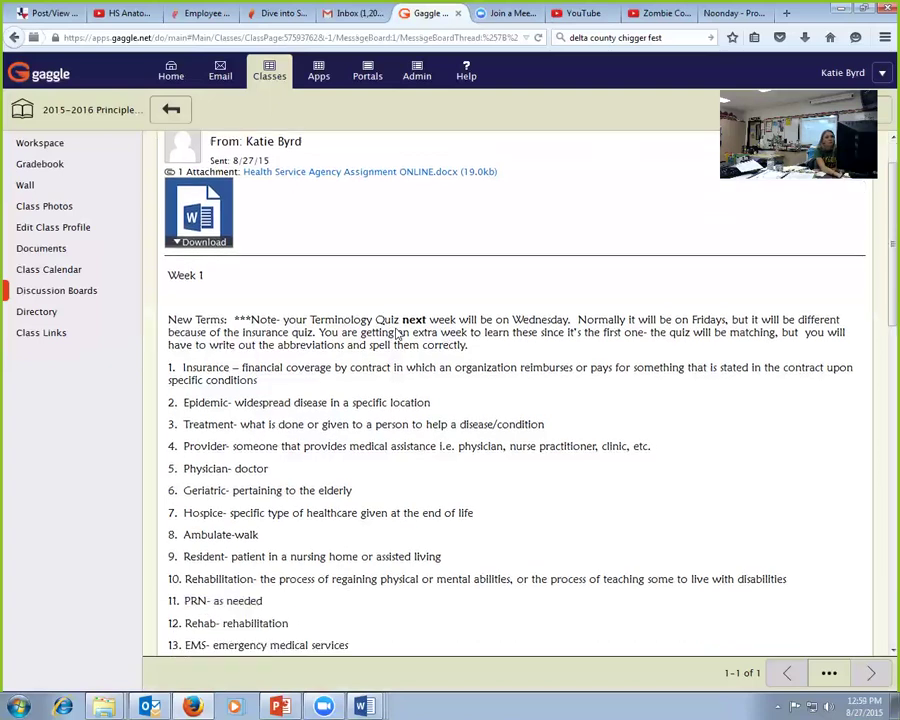
scroll(329, 385, down, 1)
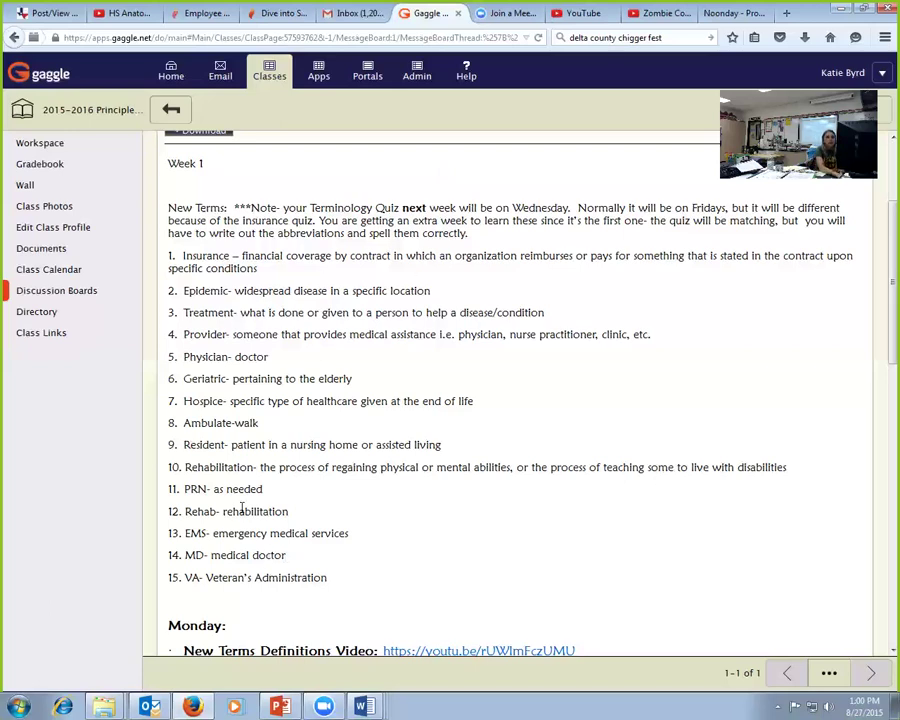
scroll(497, 444, down, 5)
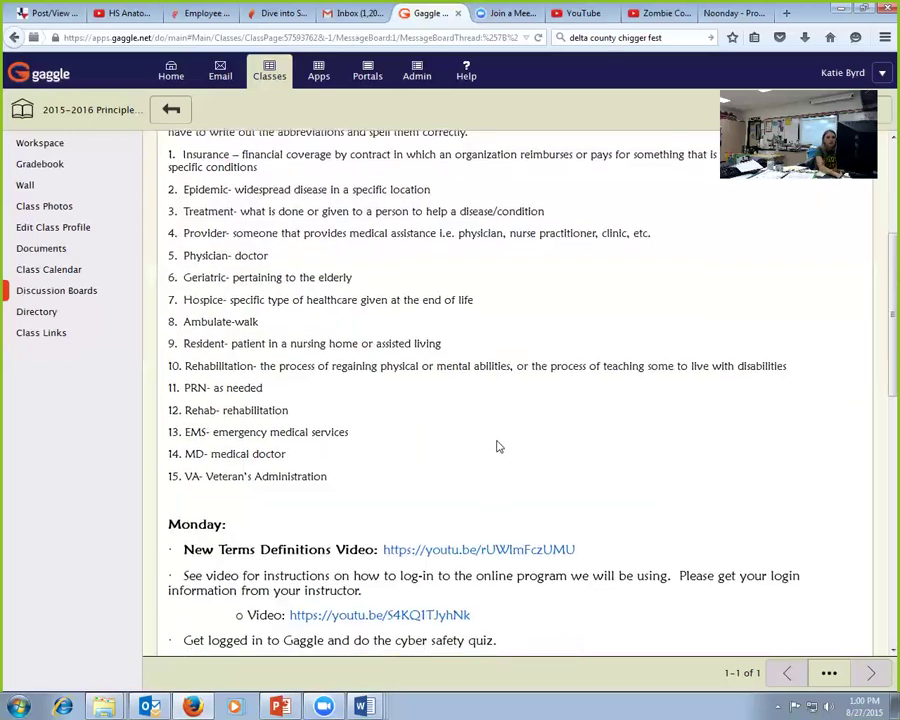
scroll(497, 441, down, 2)
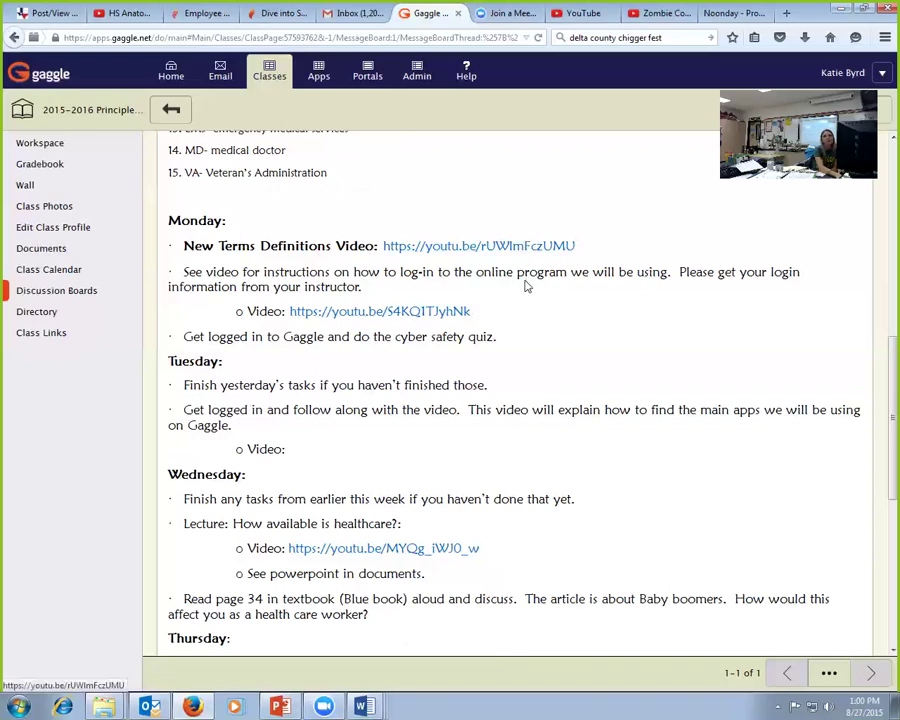
scroll(518, 336, down, 2)
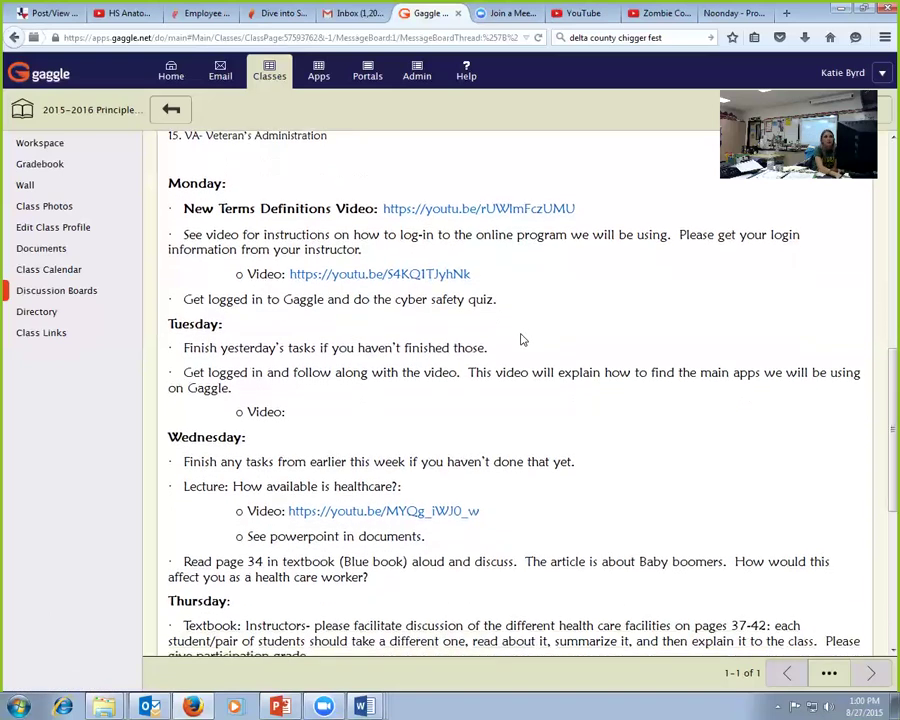
scroll(521, 340, down, 1)
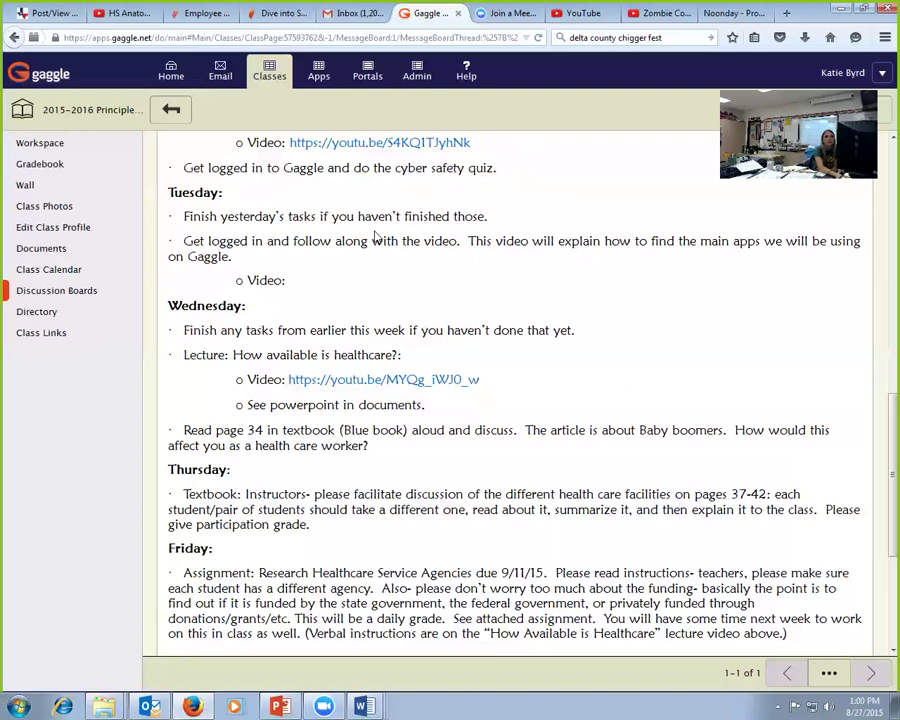
scroll(375, 236, down, 1)
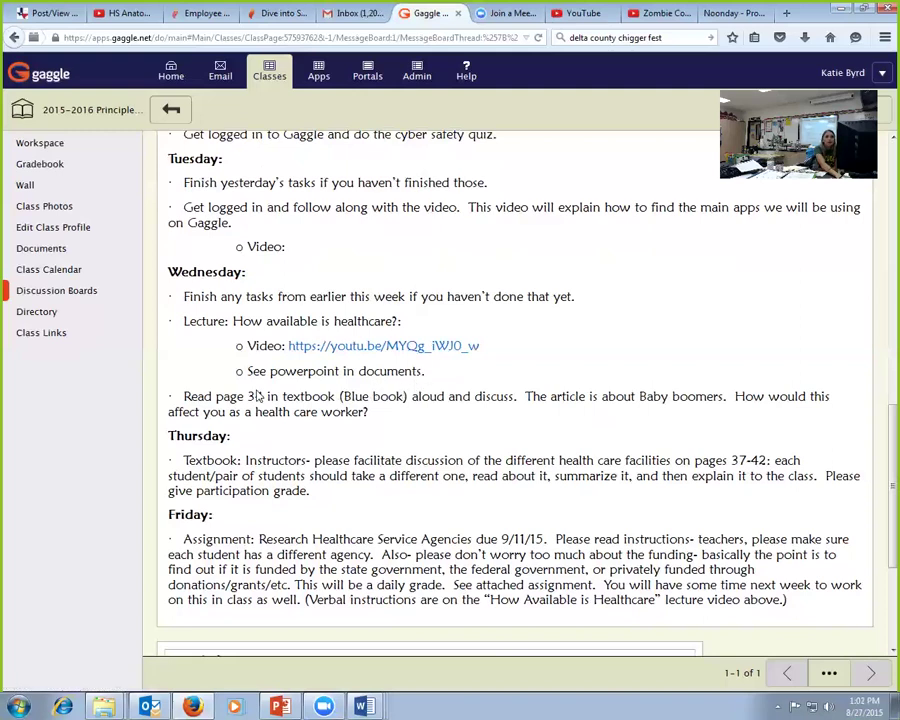
Step: Open the class documents and sort them by modified date in descending order
click(45, 249)
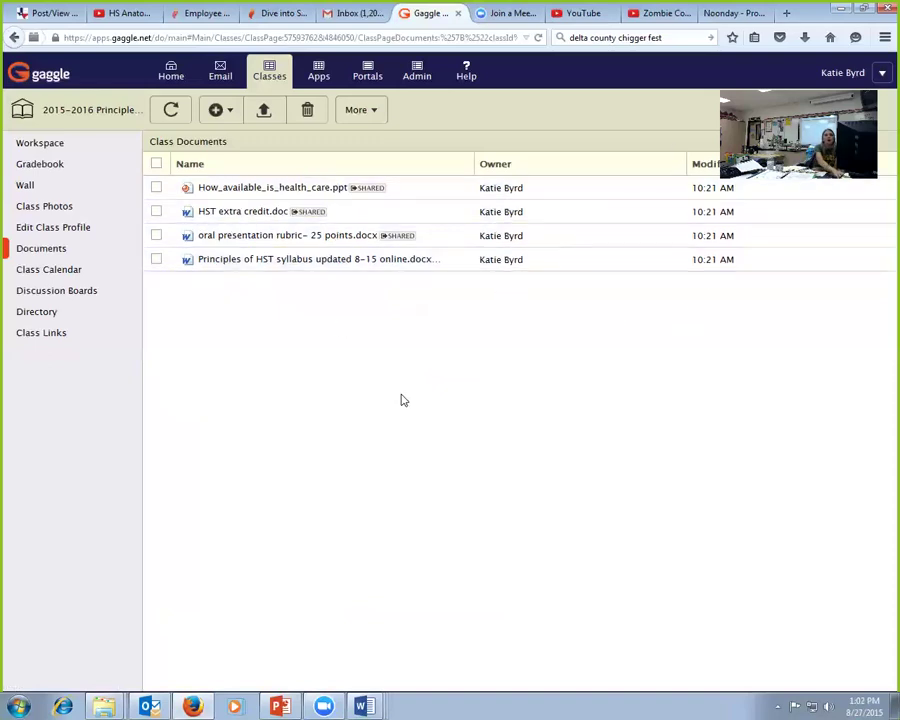
click(706, 164)
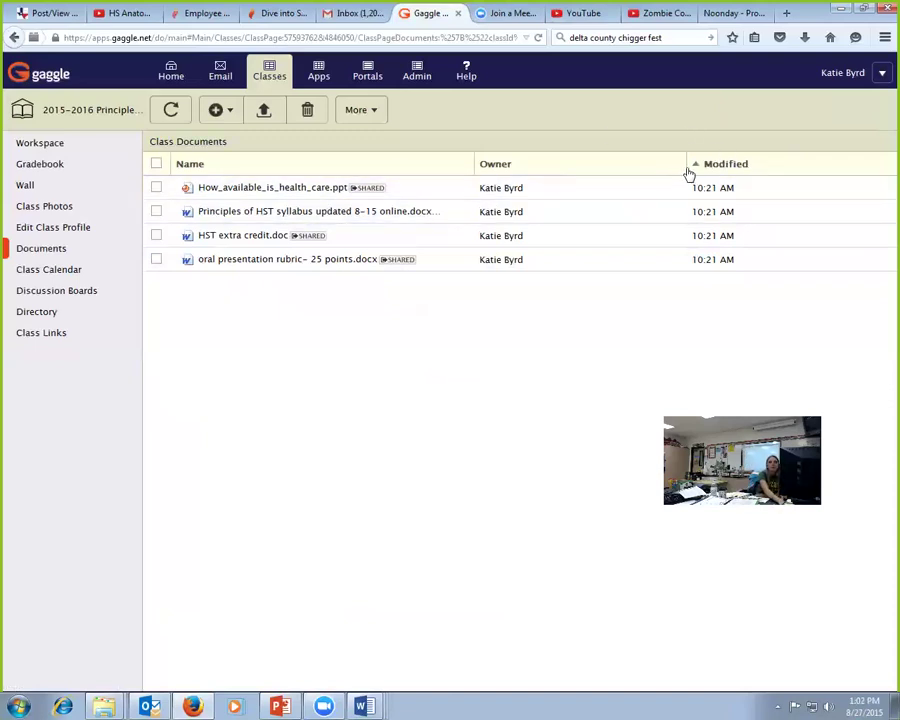
click(719, 172)
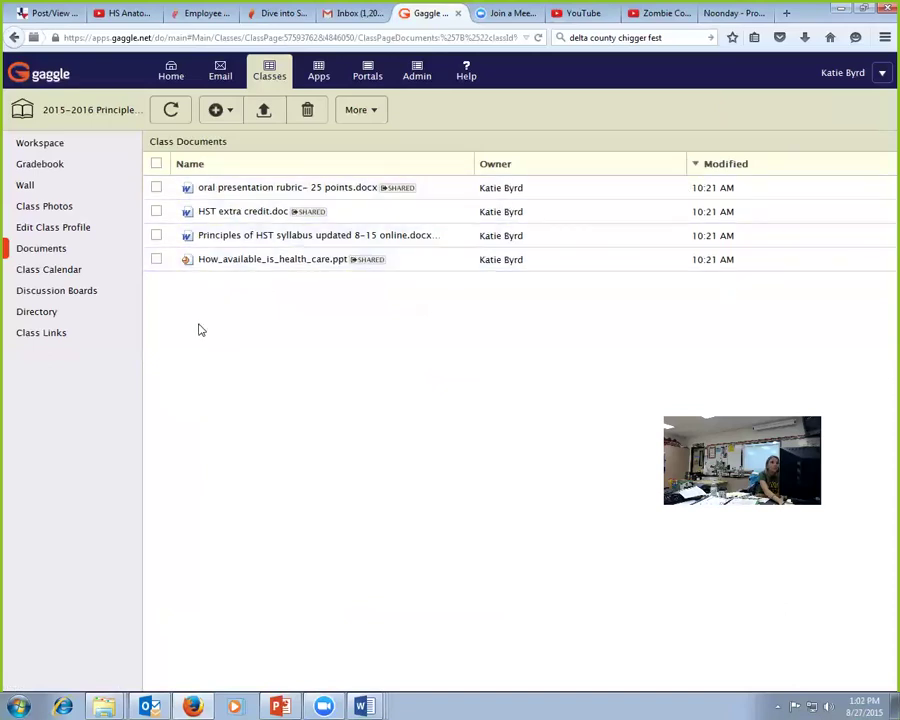
Step: Reopen the "Week of 8/31/15" discussion topic, review its daily schedule through Friday, and return to the beginning of the post
click(62, 296)
click(190, 192)
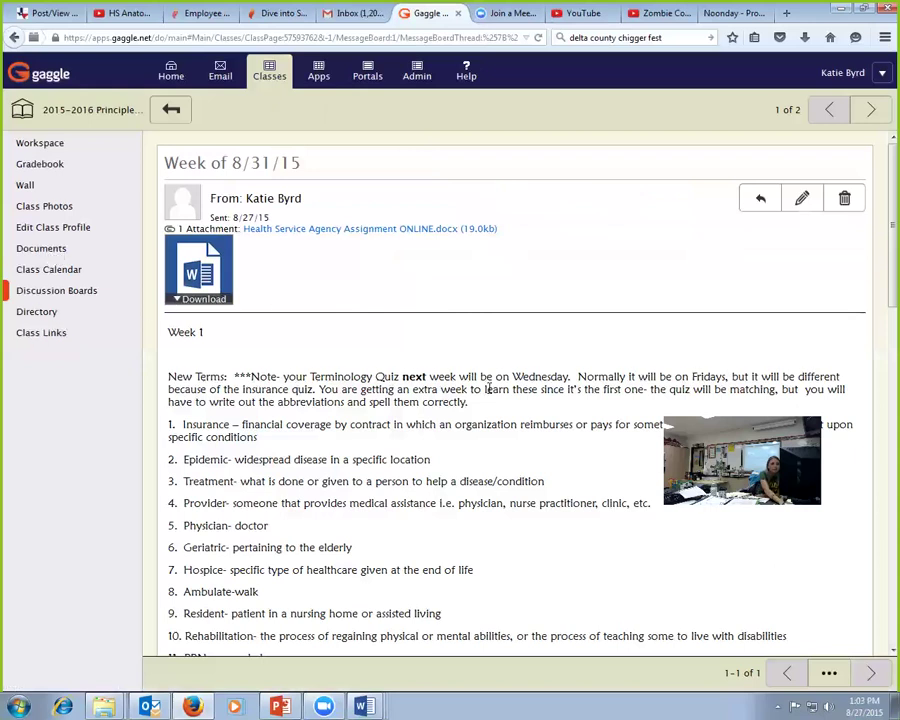
scroll(672, 386, down, 1)
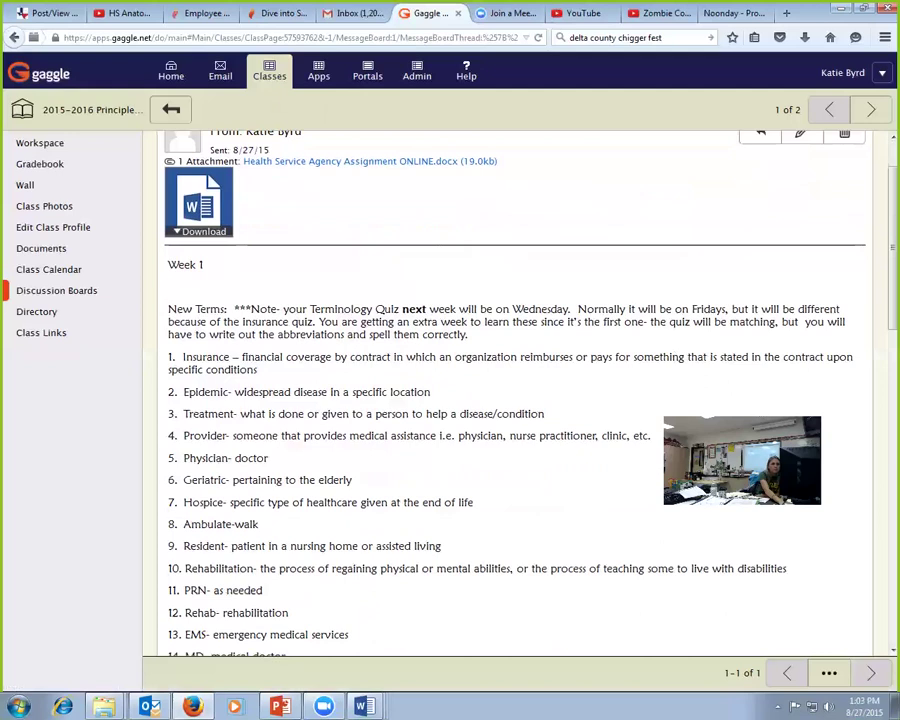
scroll(460, 409, down, 1)
scroll(528, 428, down, 3)
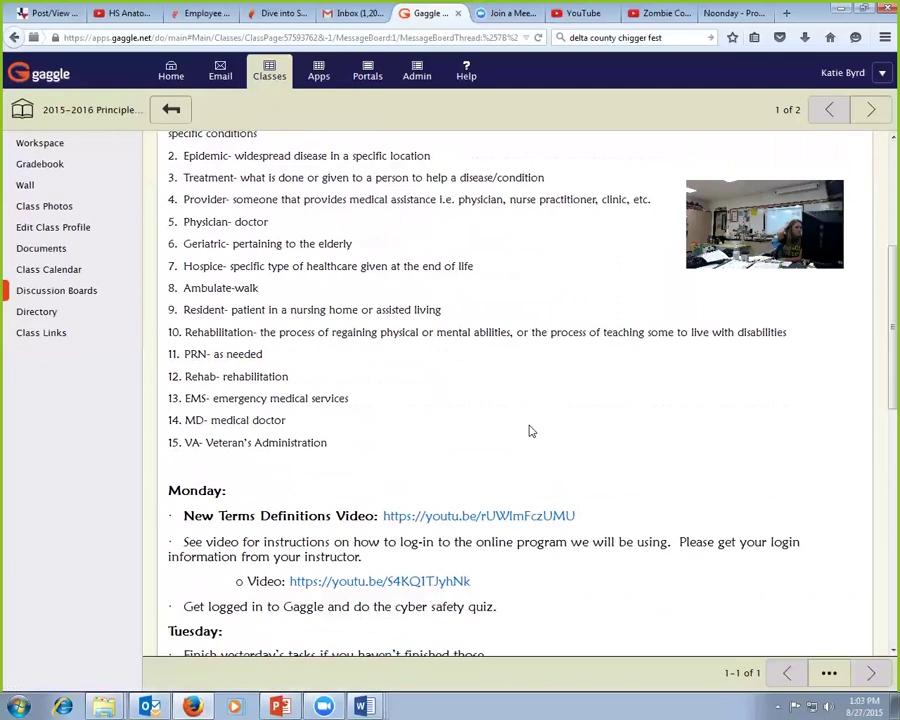
scroll(530, 431, down, 4)
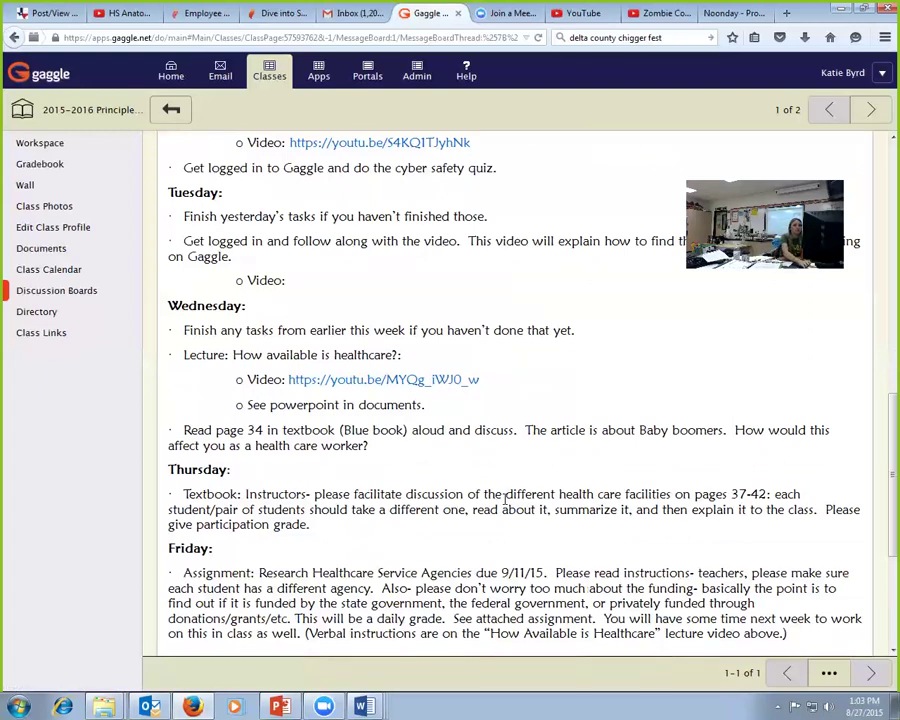
scroll(344, 492, up, 1)
scroll(395, 532, down, 4)
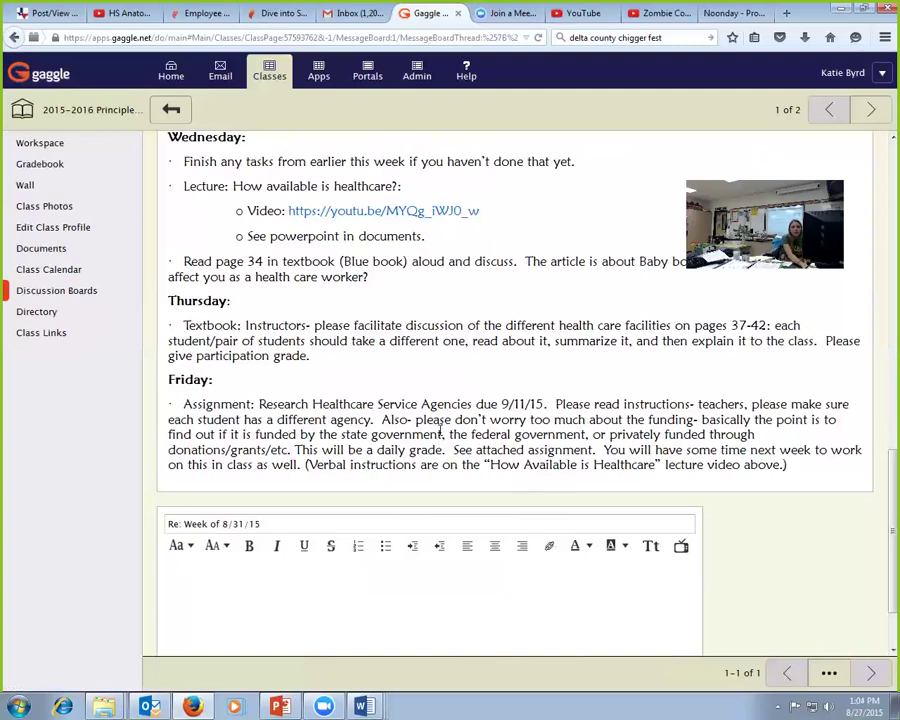
scroll(534, 420, up, 15)
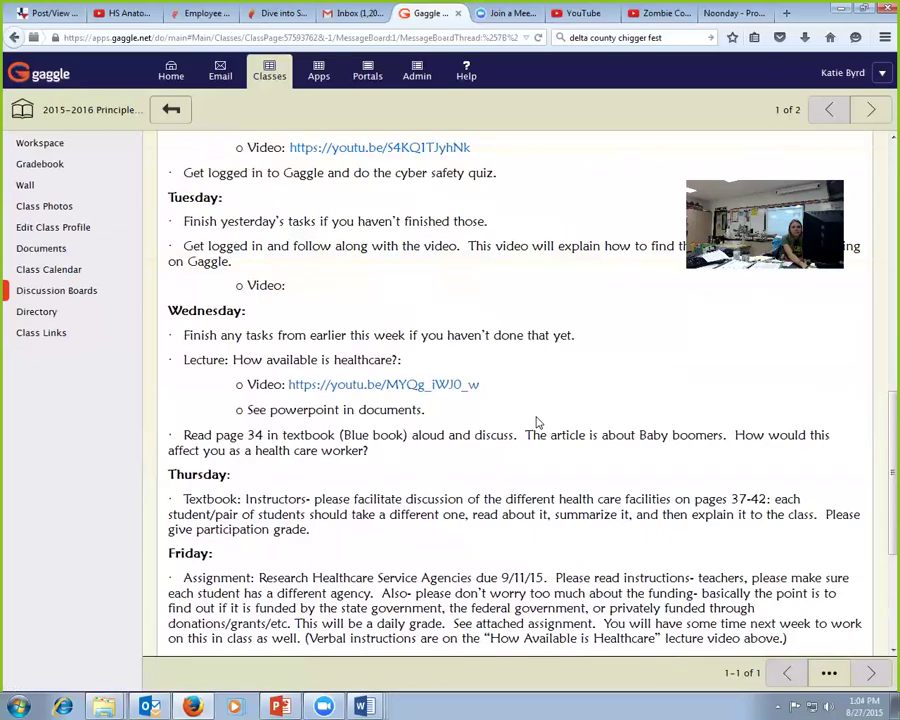
Step: Preview the attached Health Service Agency Assignment ONLINE.docx through its grading table, close it, and show the attachment's download option
mouse_move(185, 275)
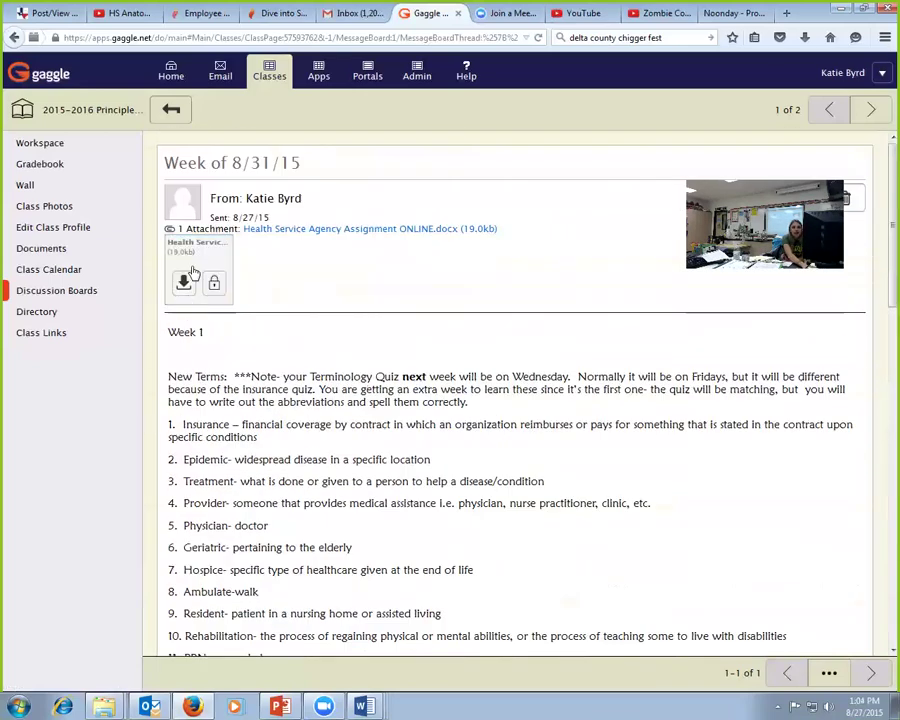
click(187, 265)
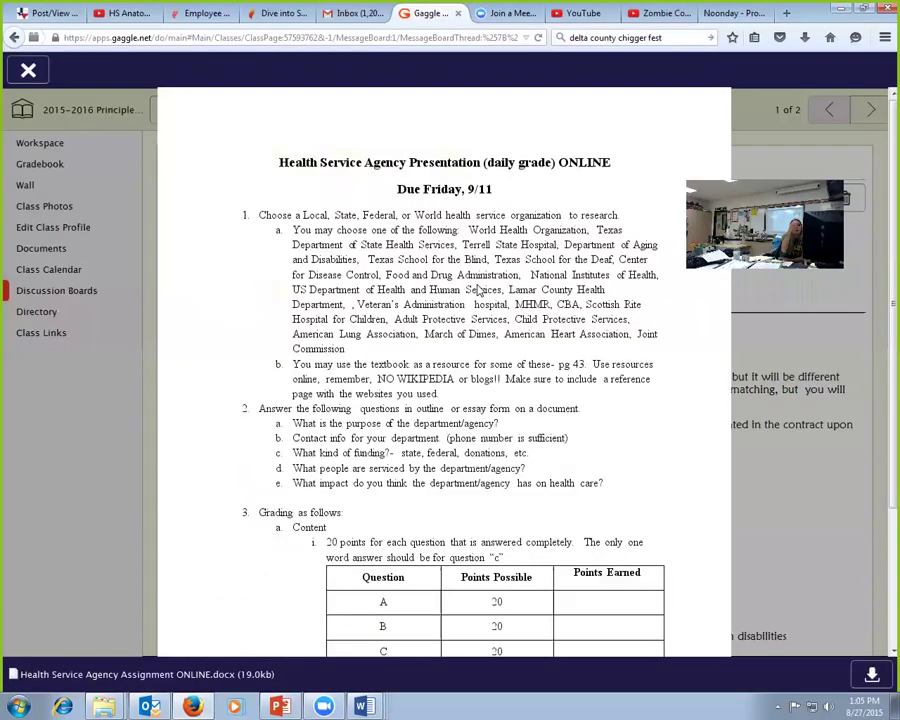
scroll(537, 360, down, 3)
scroll(537, 360, up, 3)
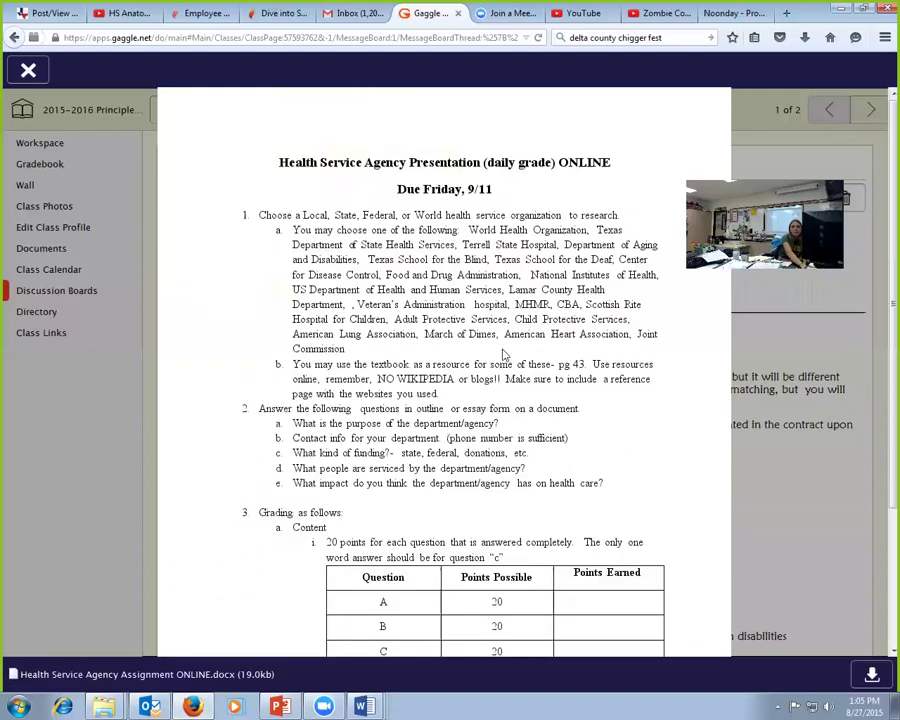
scroll(505, 355, down, 3)
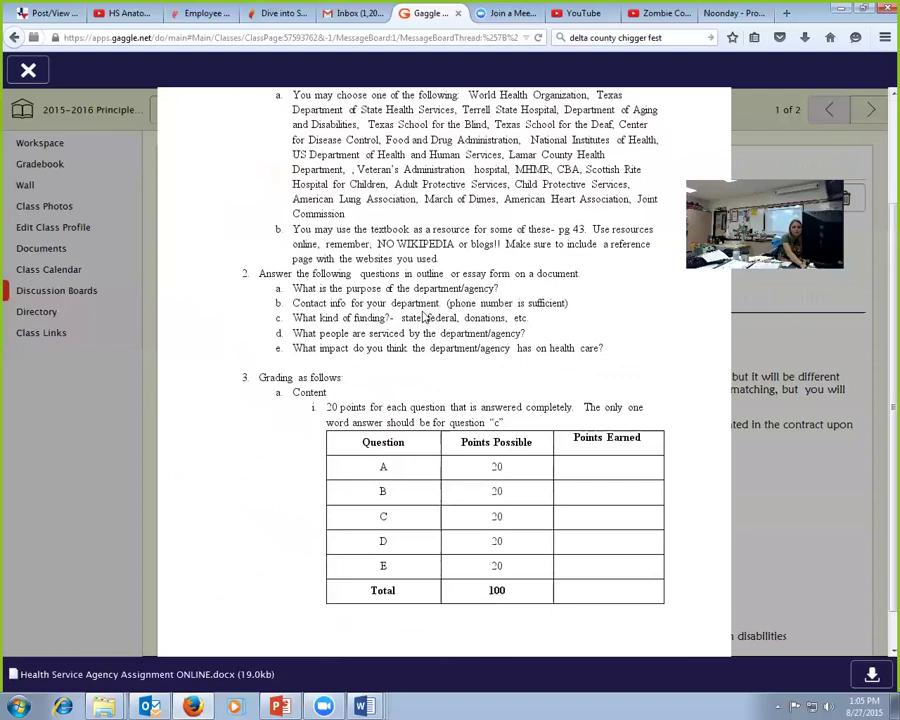
scroll(425, 316, up, 1)
key(Escape)
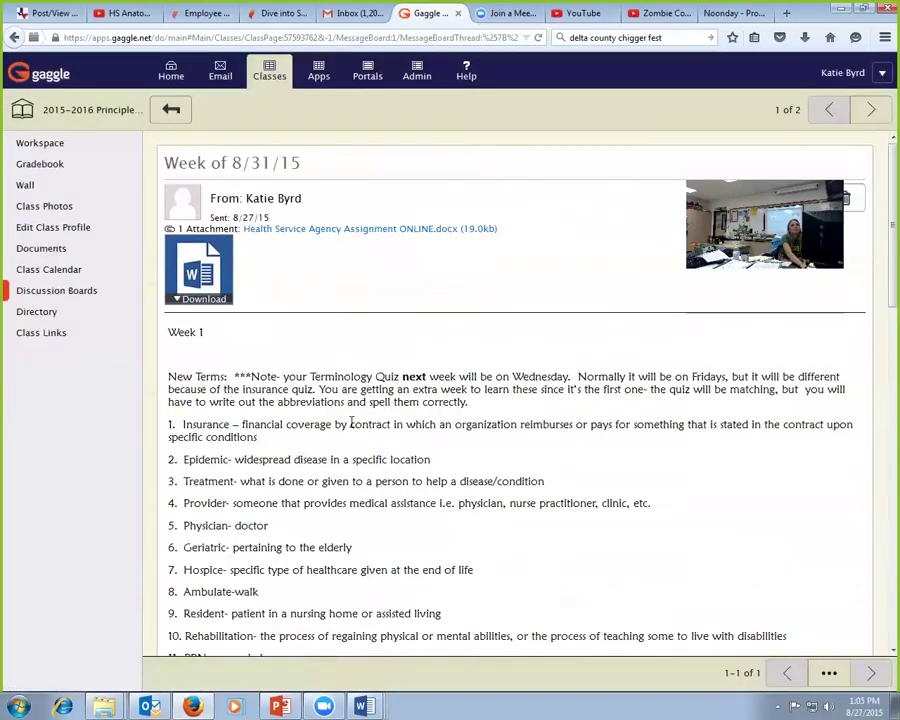
mouse_move(208, 286)
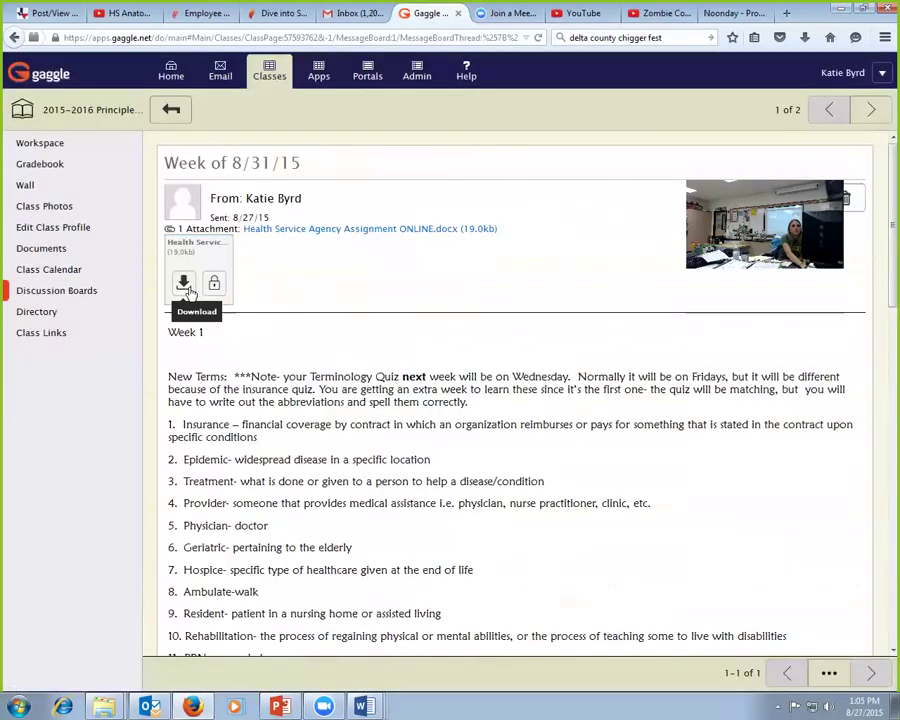
Step: Save the attached Health Service Agency Assignment ONLINE.docx to the locker, and open a downloaded copy in Word for editing before returning to Gaggle
click(185, 285)
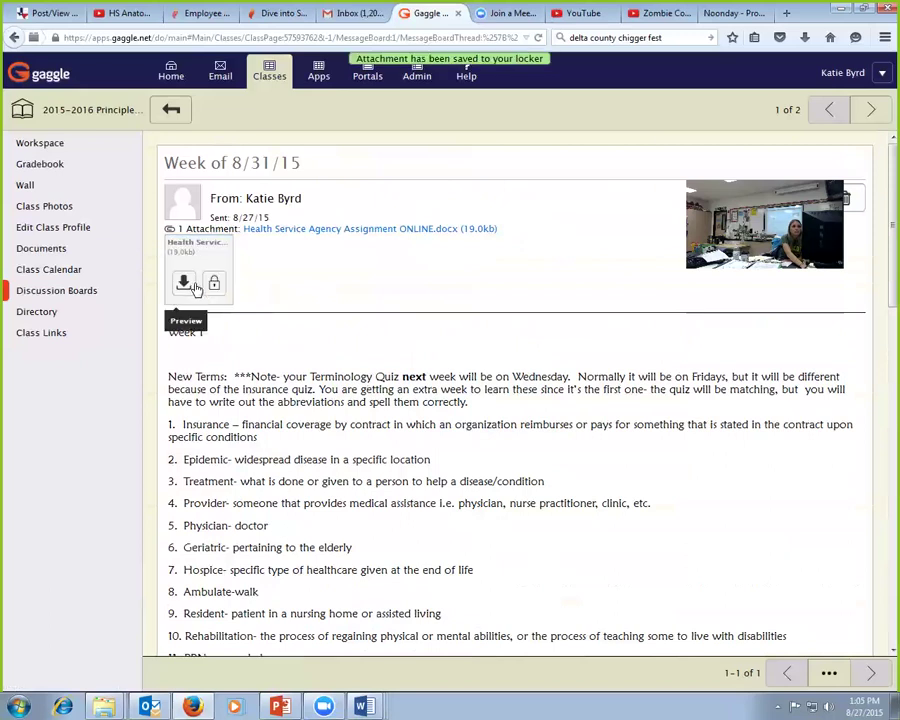
click(180, 284)
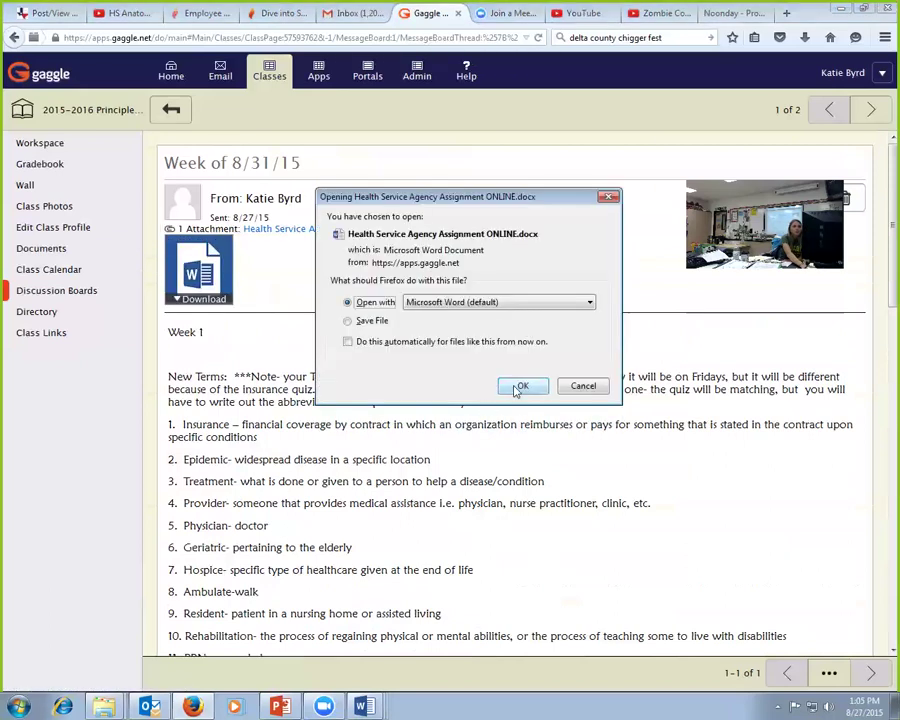
click(520, 386)
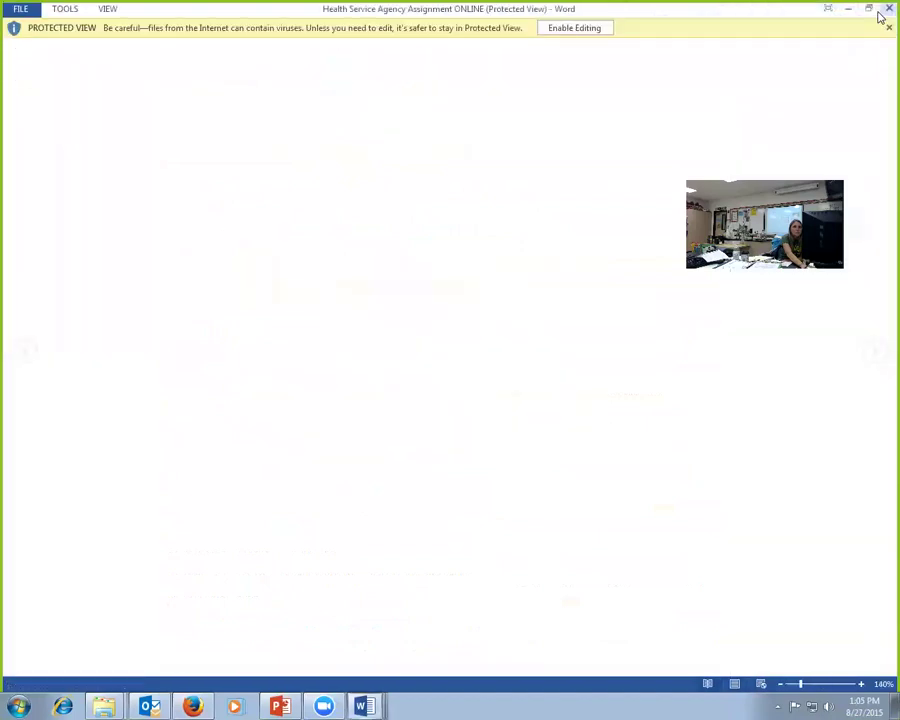
click(556, 29)
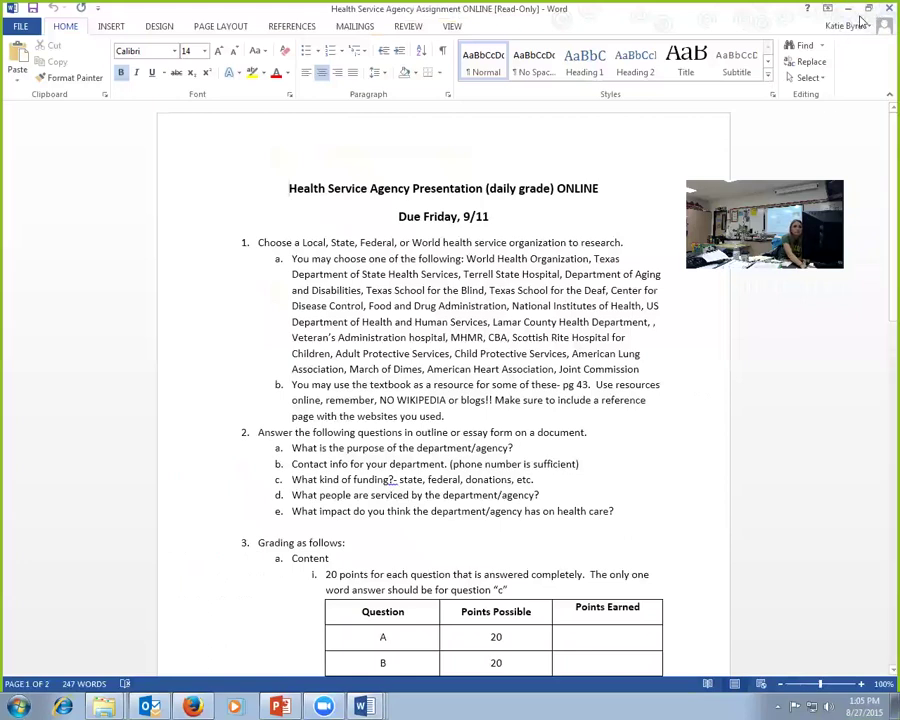
click(889, 8)
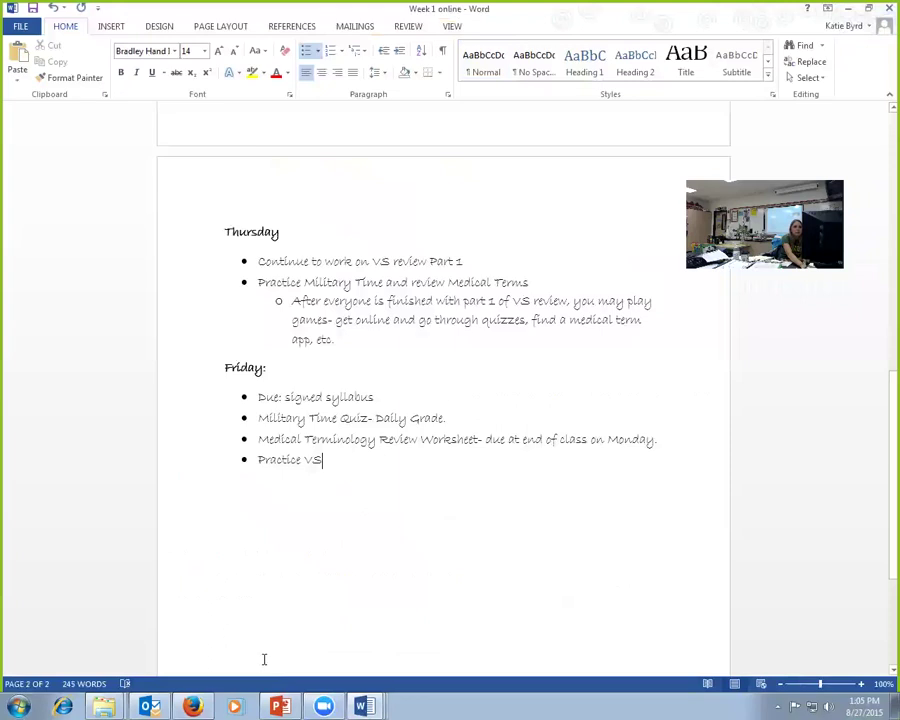
key(alt+Tab)
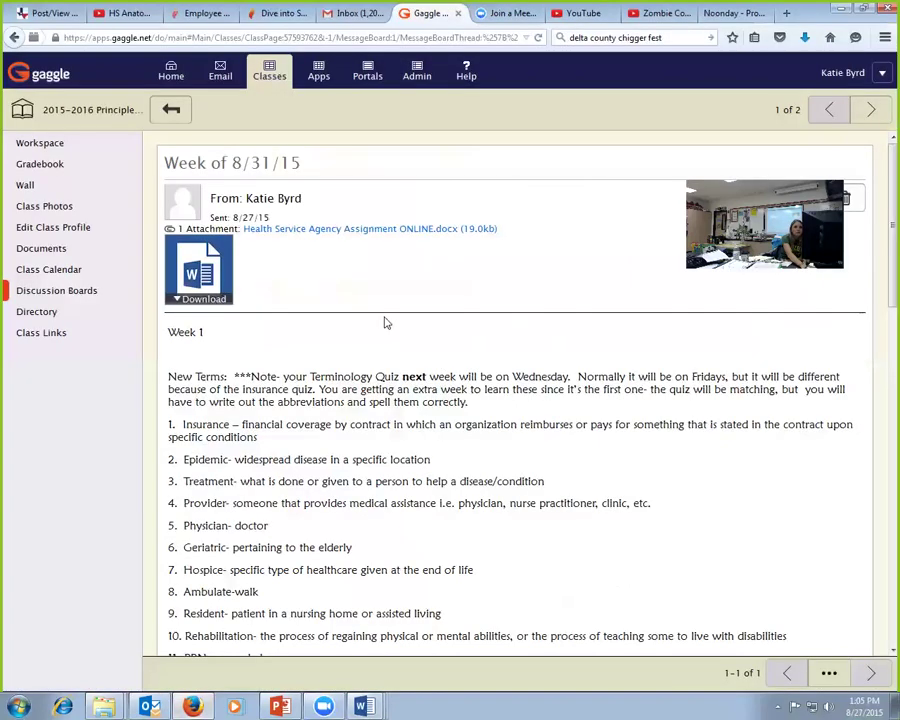
Step: Open the Digital Locker and look at its options for creating items and uploading files, without uploading anything
mouse_move(227, 285)
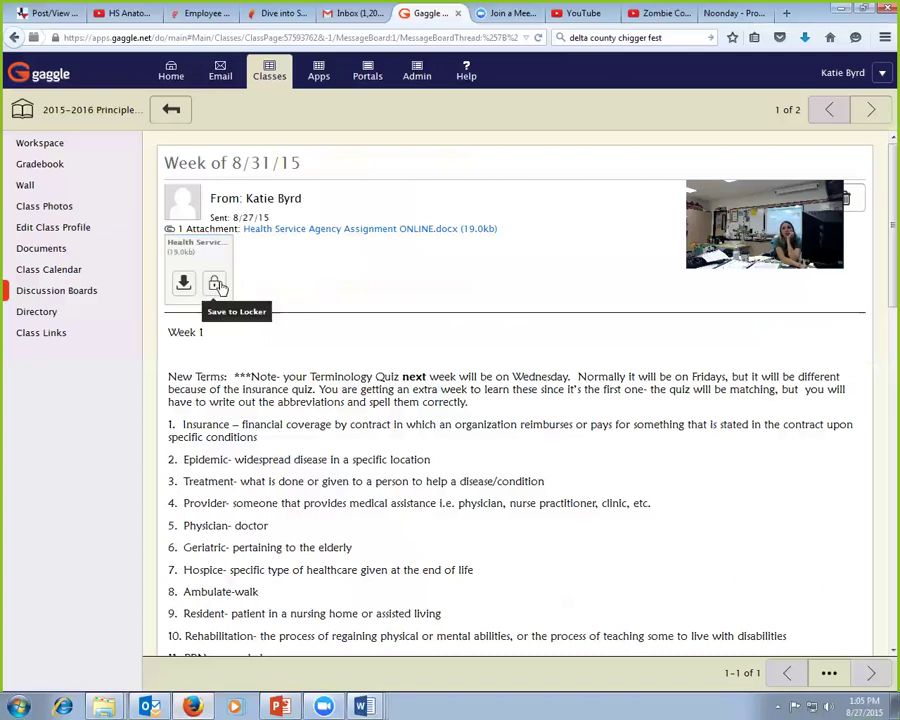
click(320, 77)
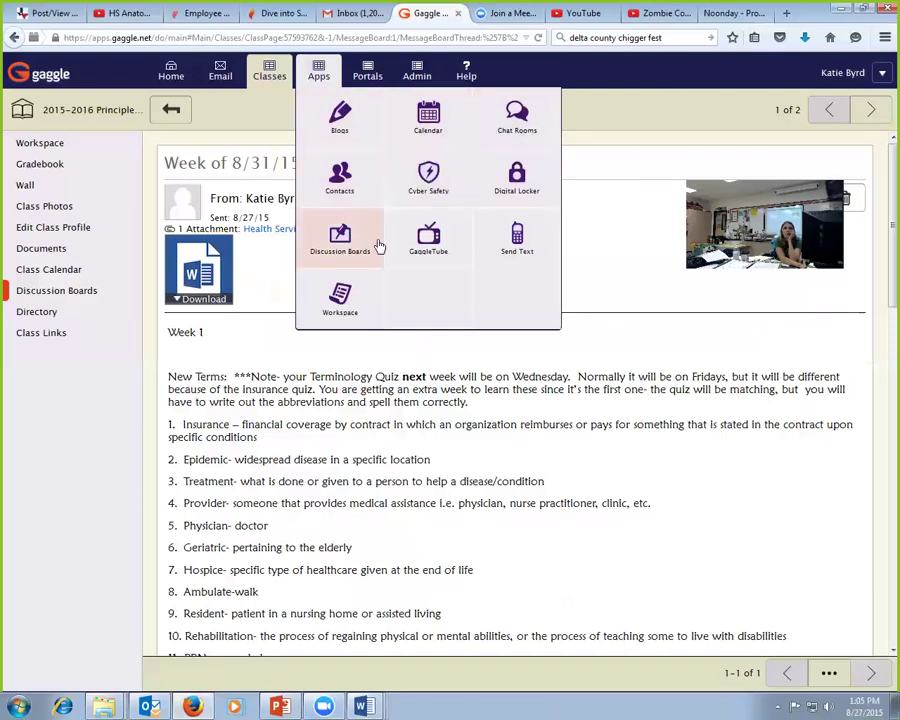
click(503, 188)
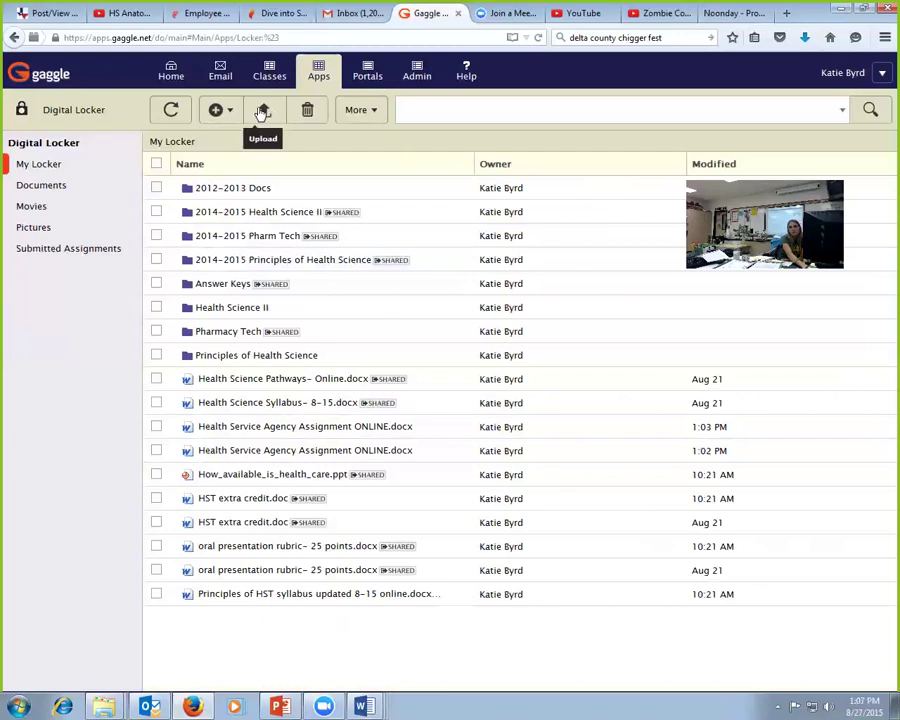
click(231, 119)
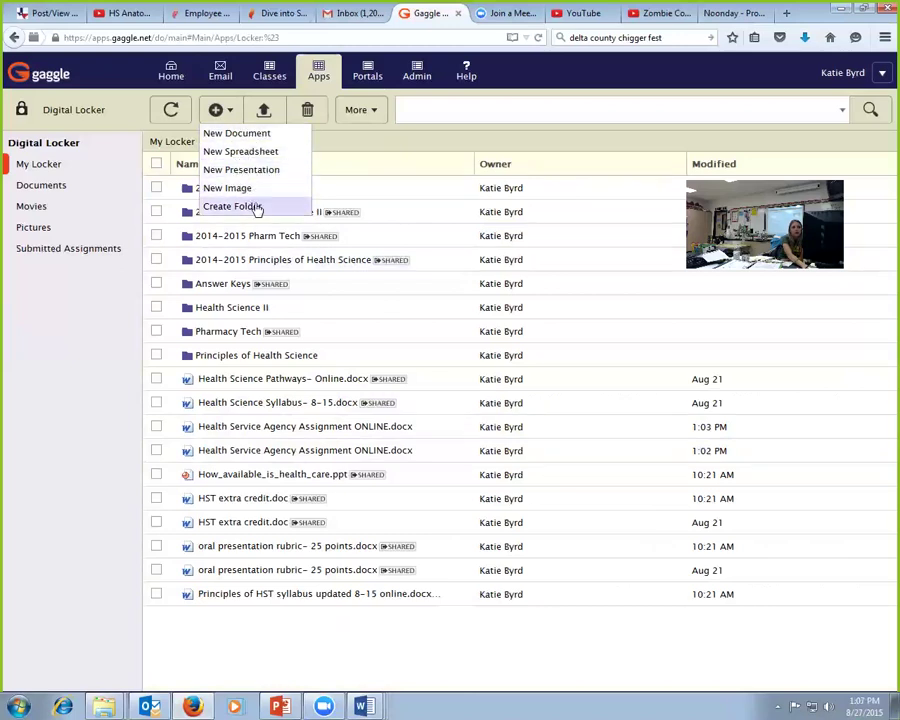
click(265, 112)
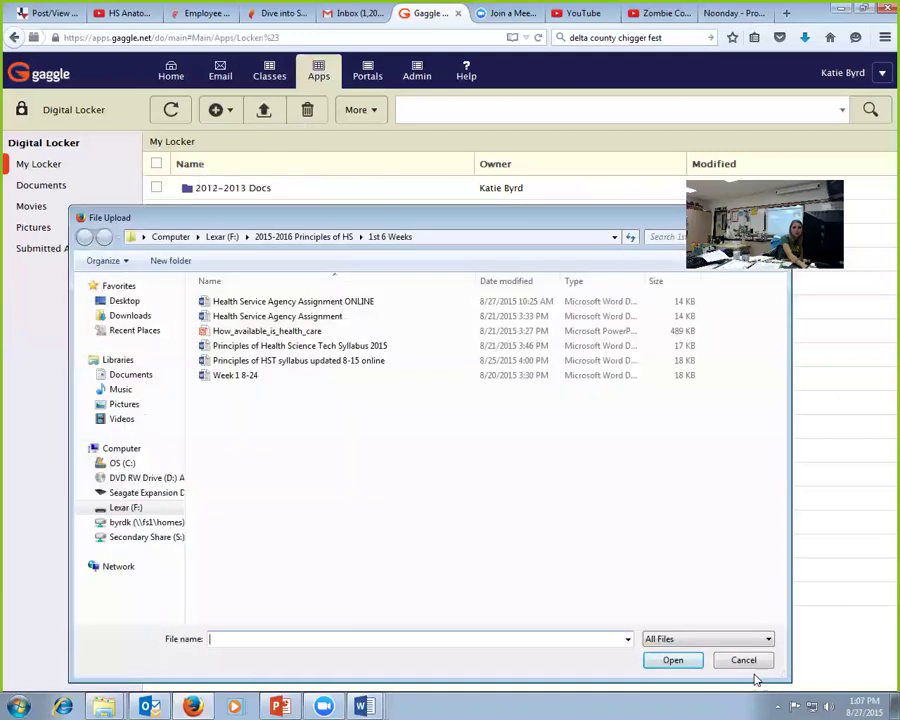
click(743, 660)
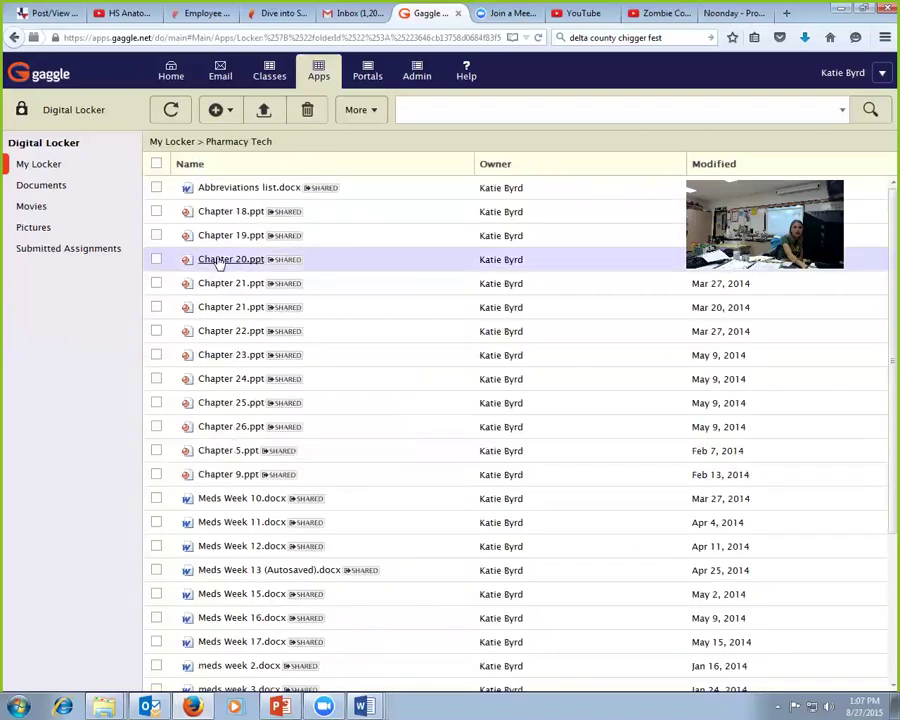
Step: View the contents of the Pharmacy Tech folder, and return to My Locker to show the option for creating a folder
click(378, 227)
click(40, 80)
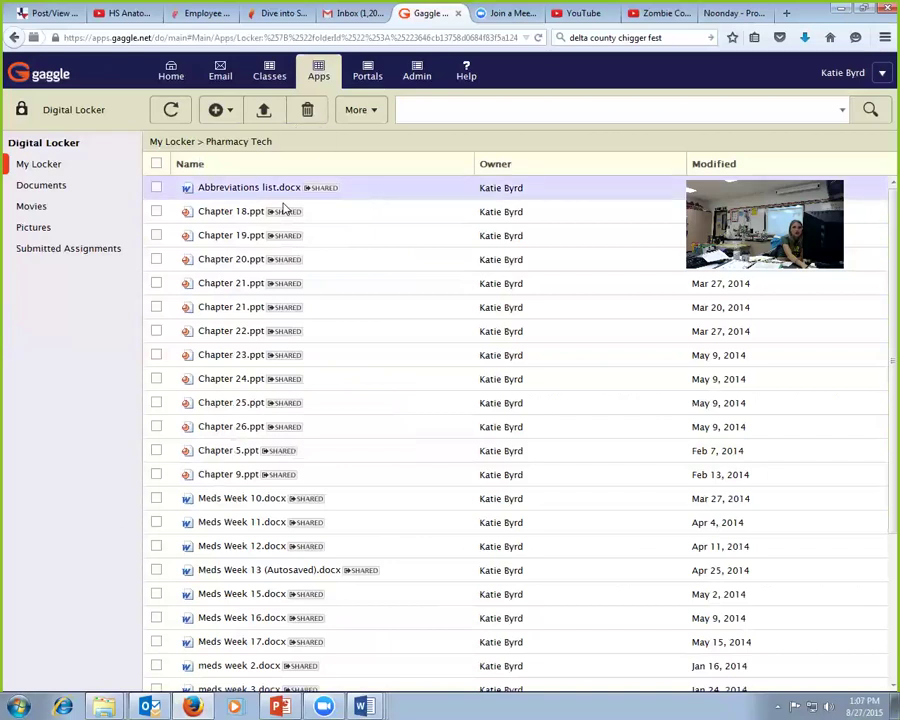
click(170, 143)
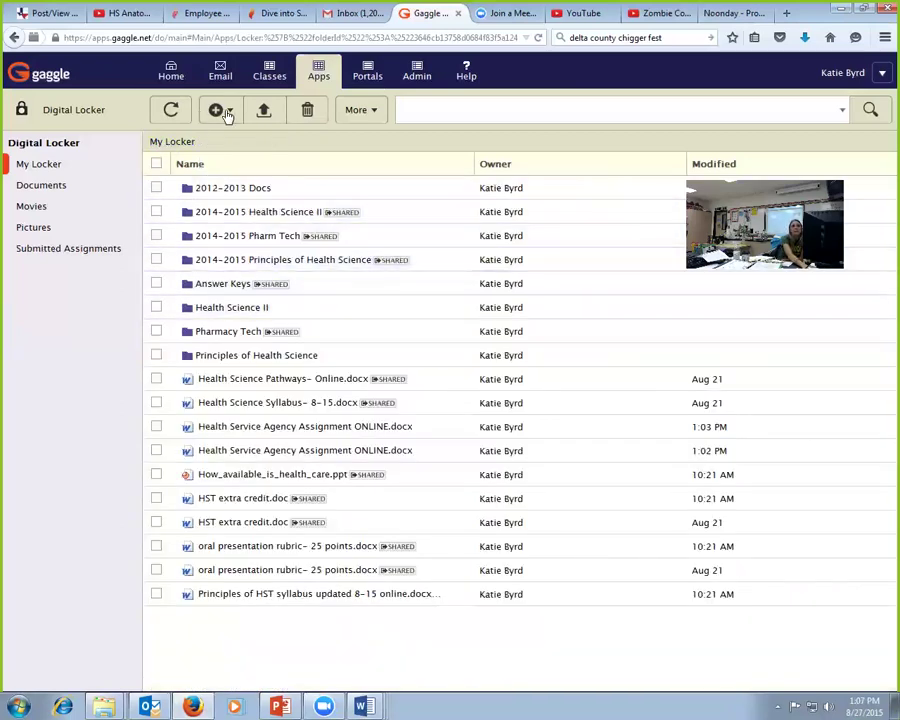
click(372, 113)
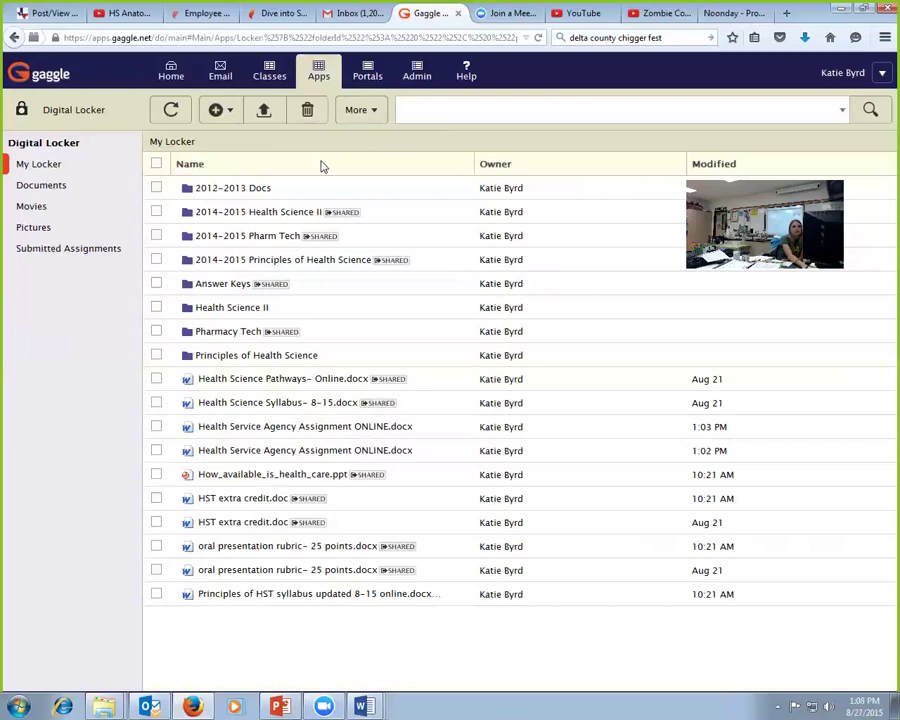
click(230, 112)
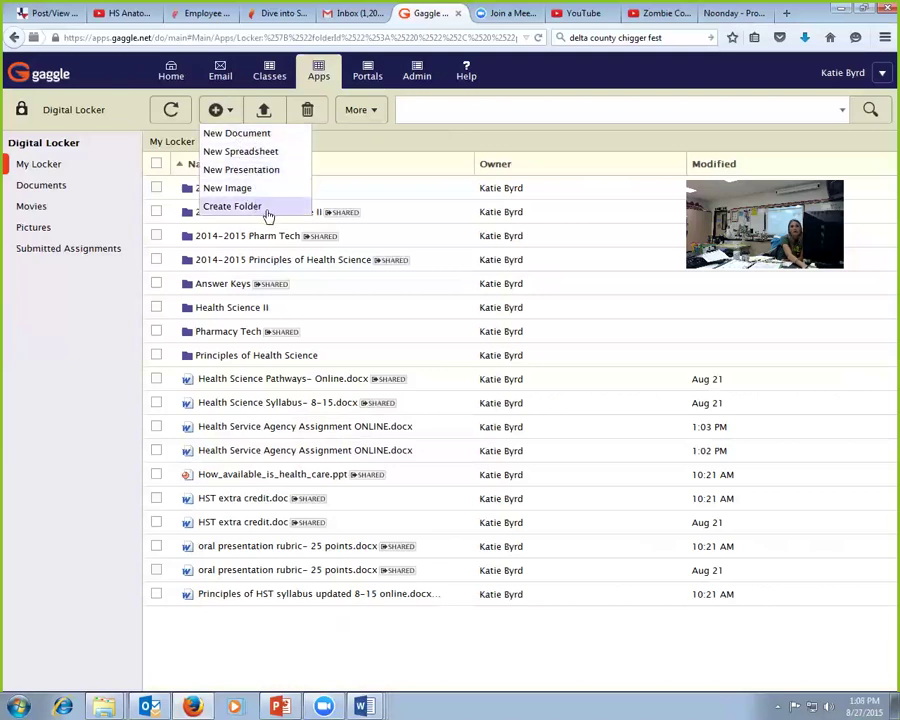
click(373, 147)
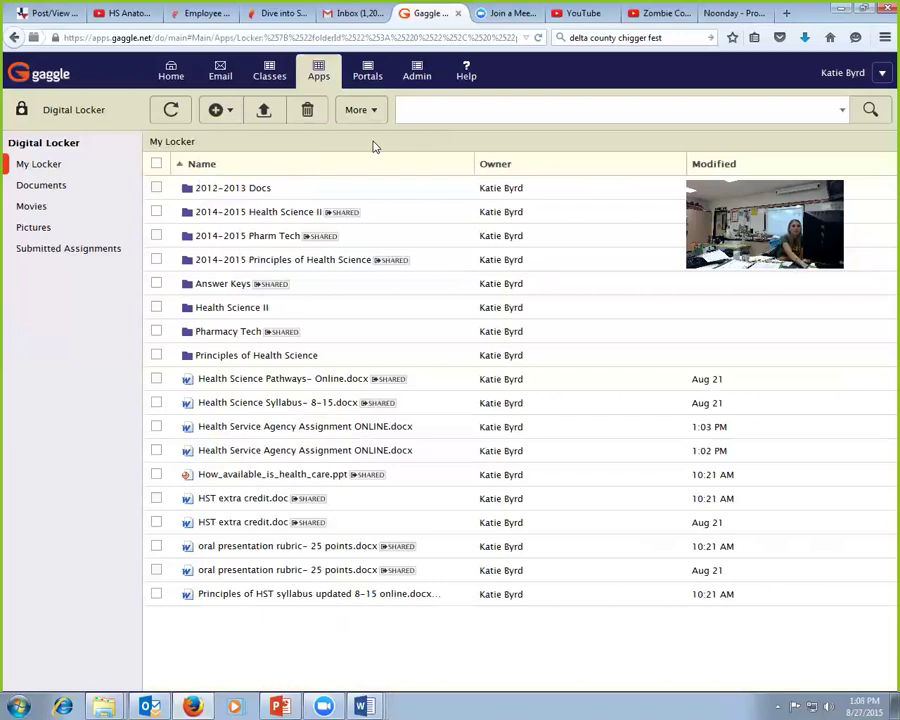
Step: Open the 2015-2016 Principles of Health Science class's discussion boards and review the "Week of 8/31/15" topic
click(320, 82)
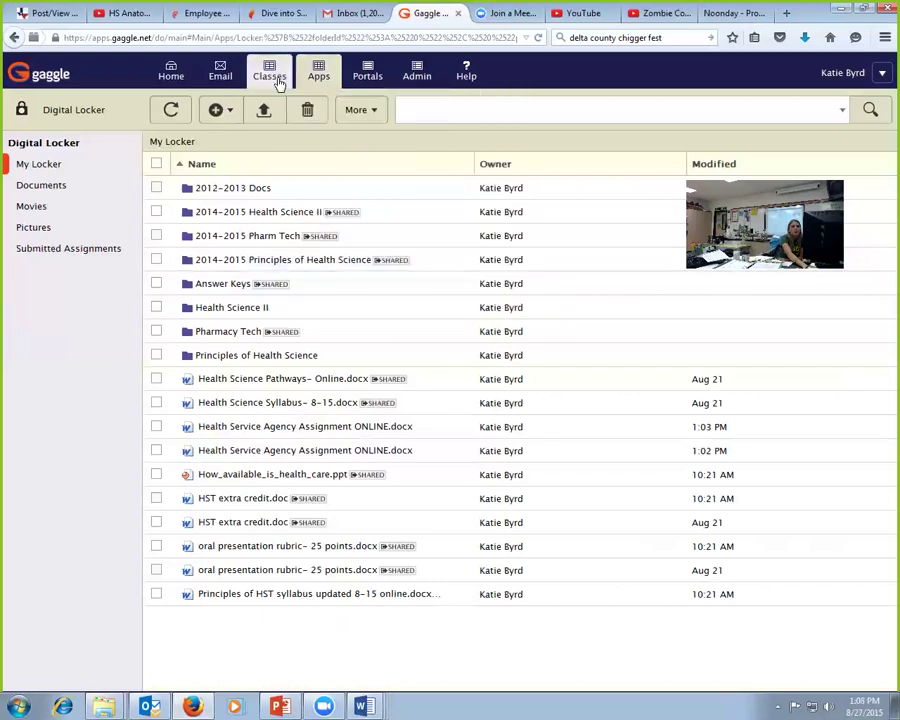
click(278, 86)
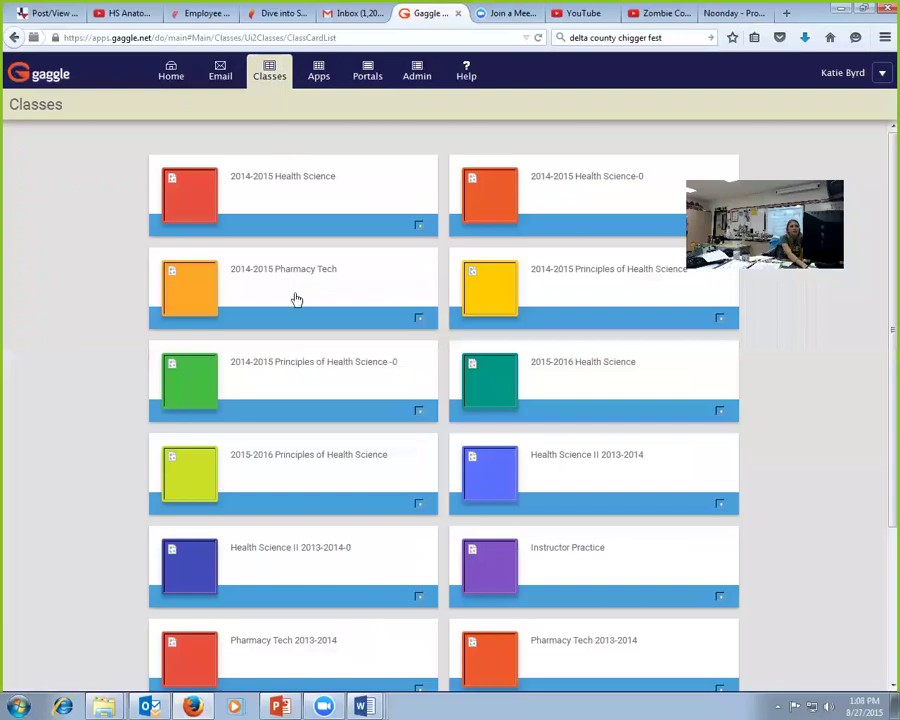
click(337, 486)
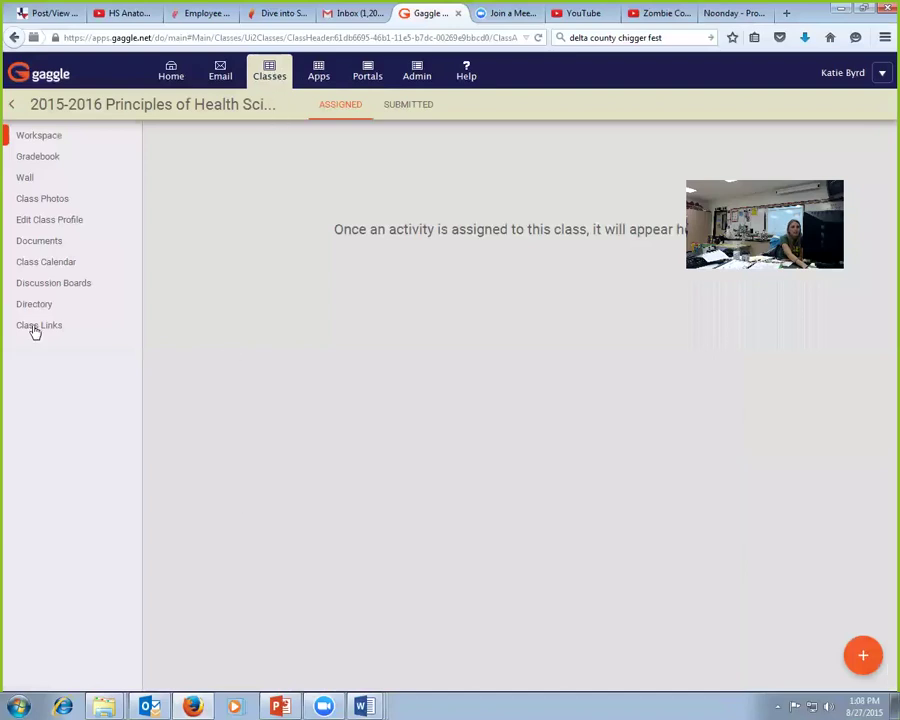
click(68, 287)
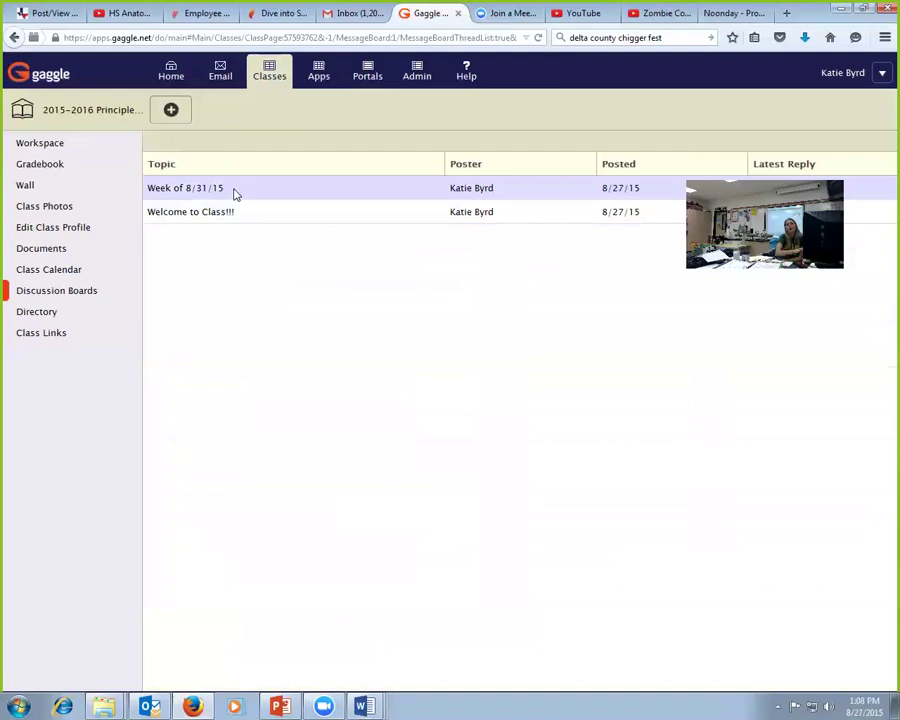
click(235, 194)
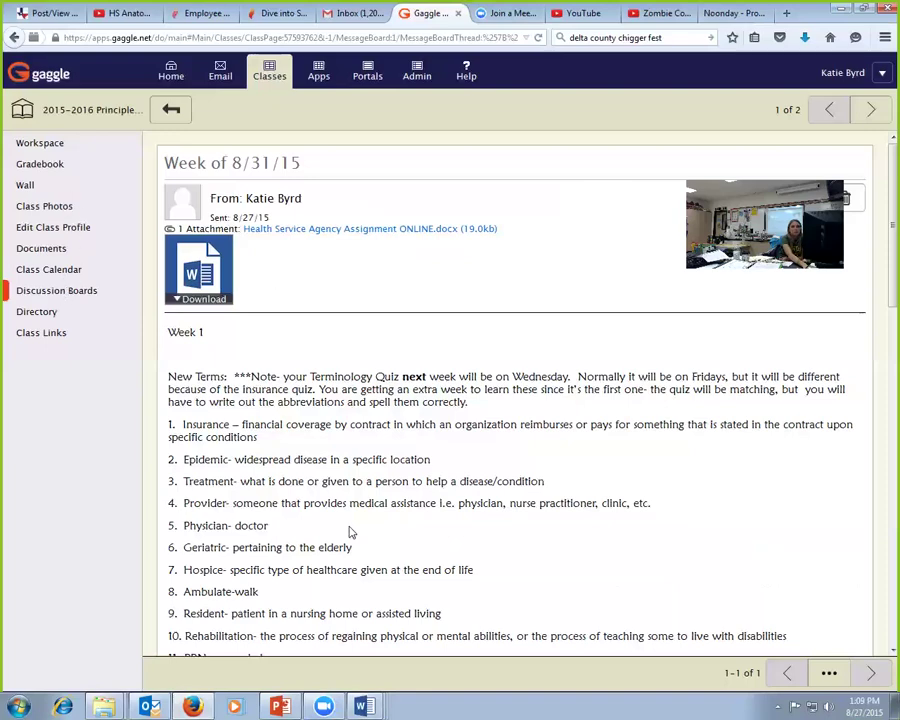
scroll(364, 420, down, 2)
scroll(364, 420, down, 2)
scroll(349, 602, up, 4)
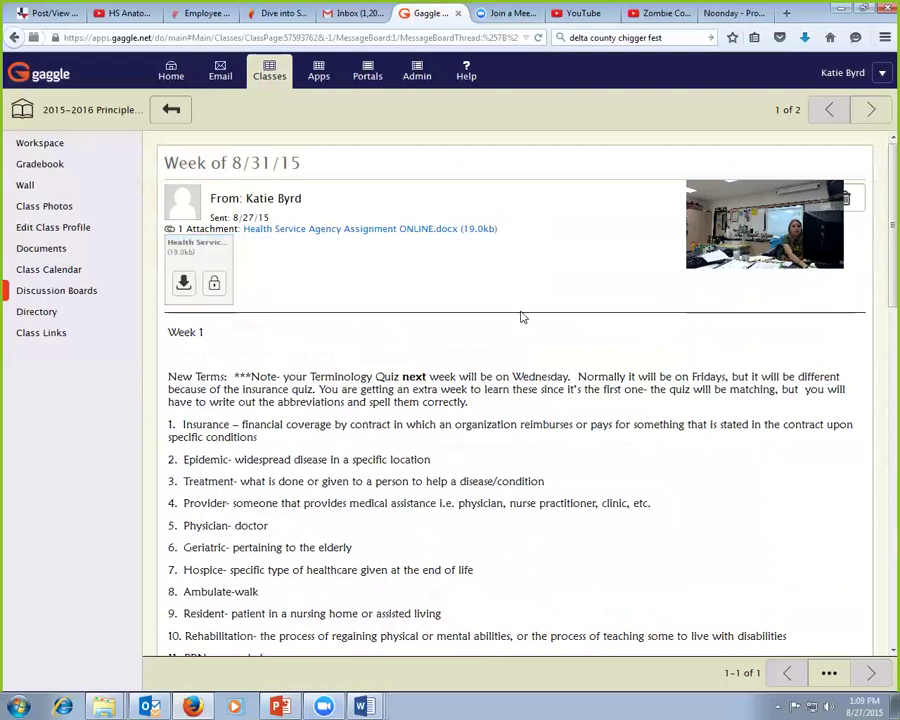
Step: Look over the shared class documents and go back to the class discussion boards
click(51, 249)
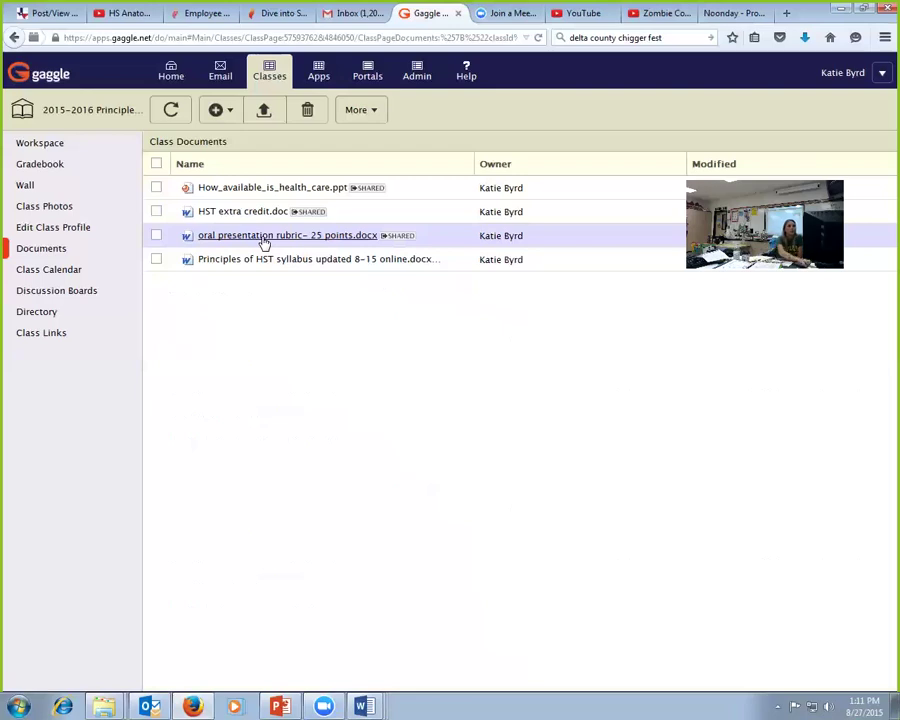
click(44, 290)
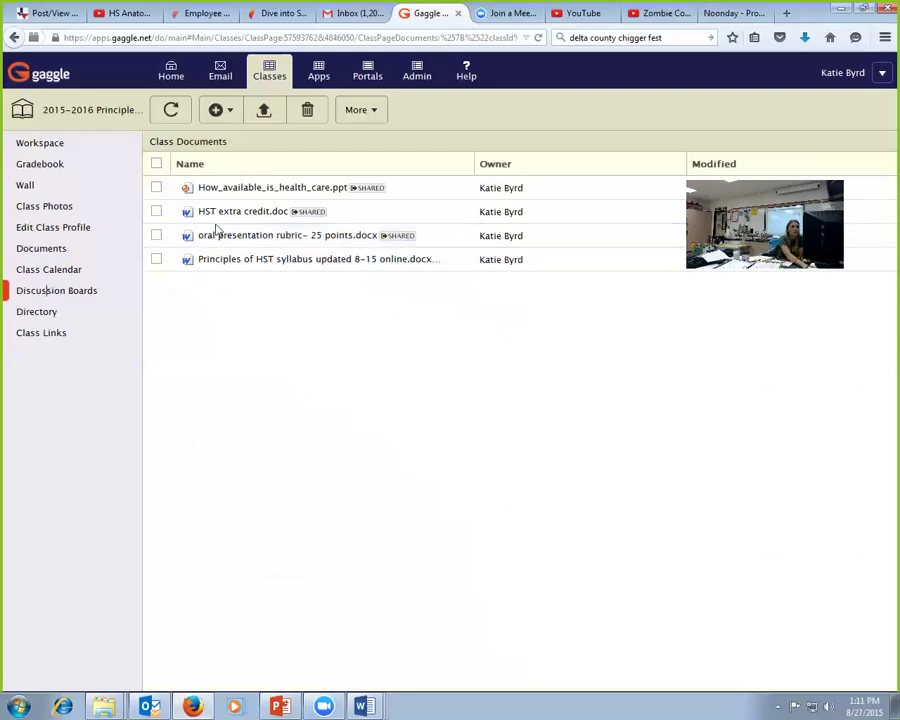